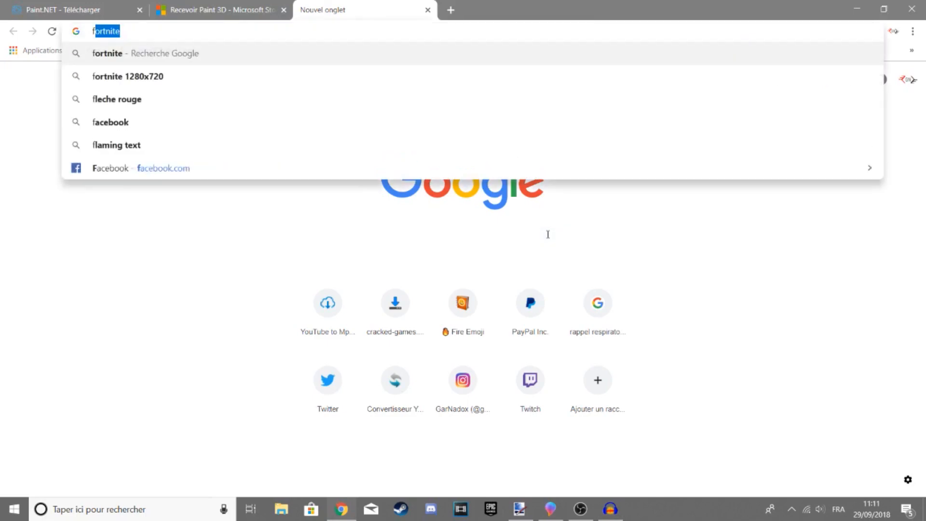
Search Google for "flaming text" and look over the FlamingText logo generator.
key(Return)
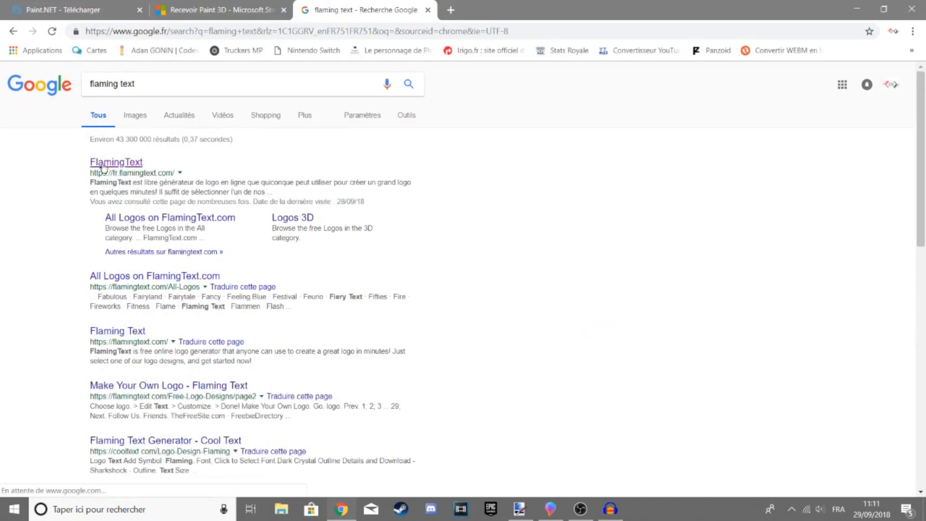
scroll(424, 241, down, 2)
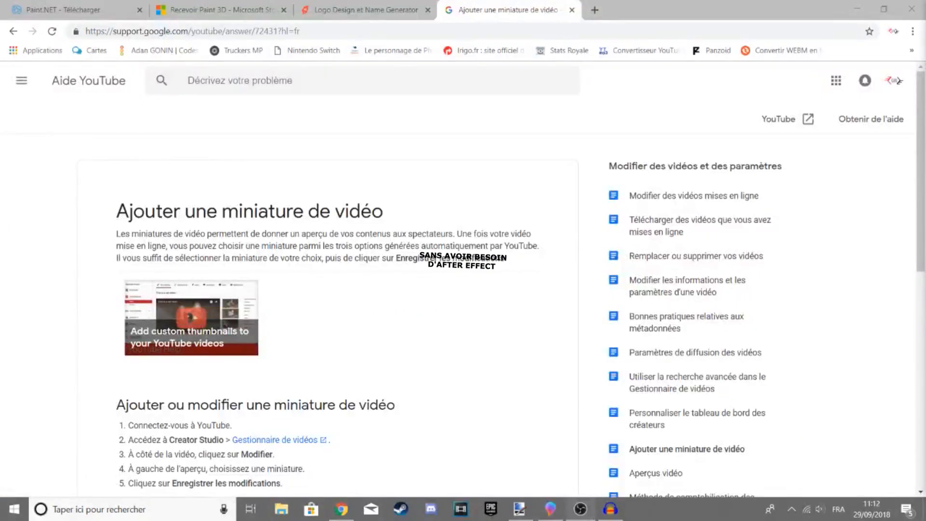
Examine the image size and resolution guidelines for custom thumbnails on the YouTube help page.
scroll(481, 310, down, 7)
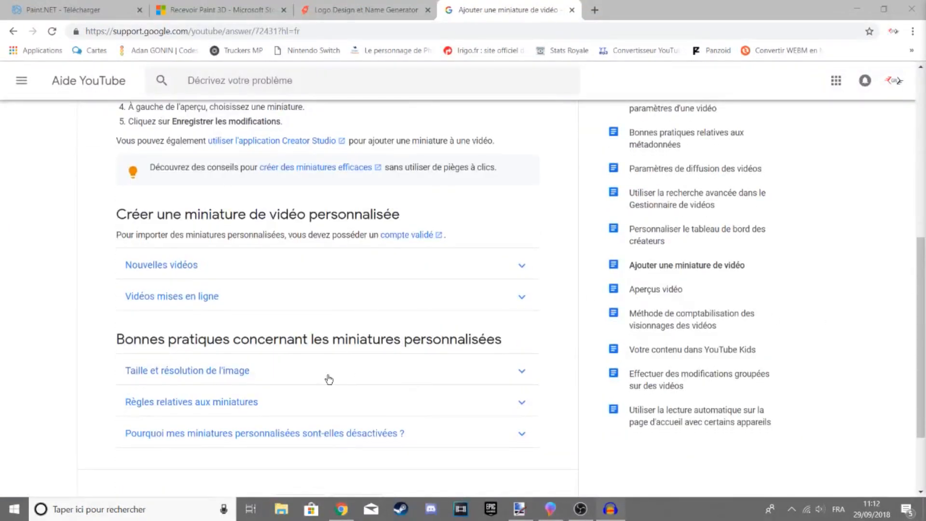
click(329, 379)
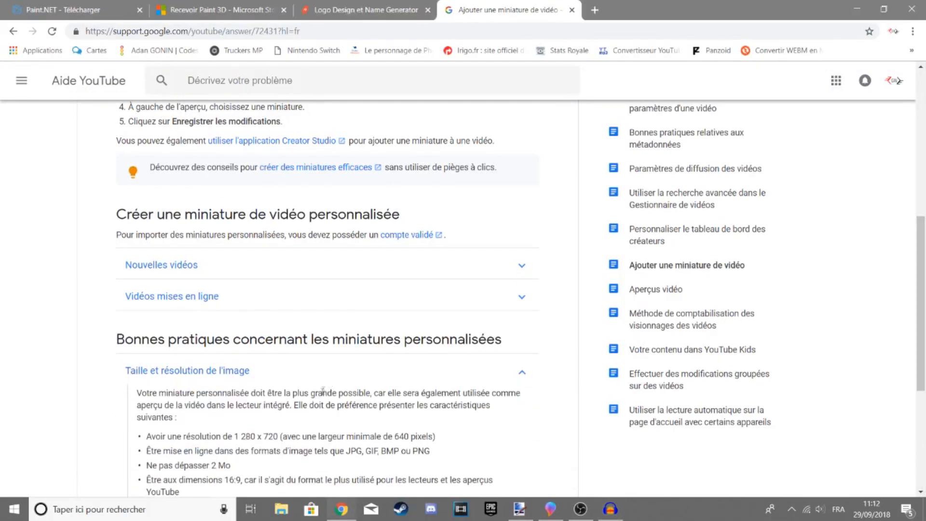
scroll(390, 444, down, 2)
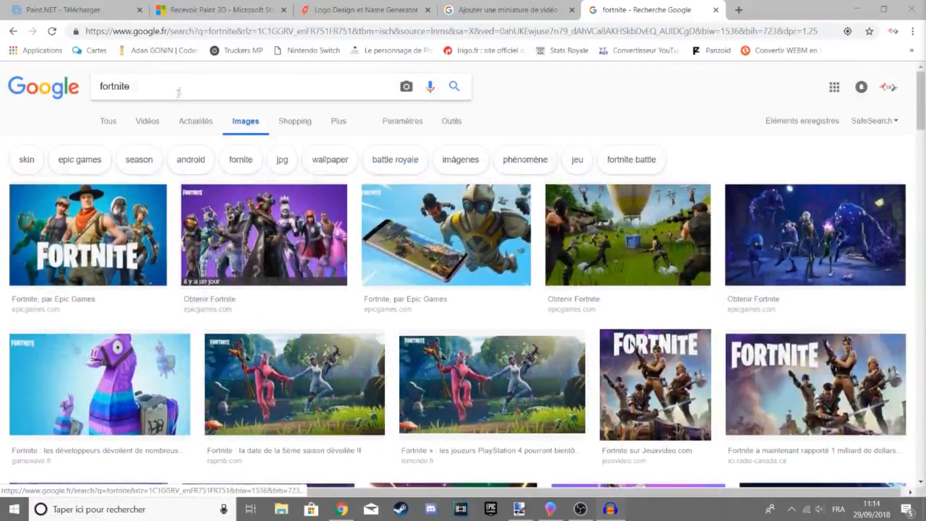
Search Google Images for "fortnite 1280x720p".
click(171, 93)
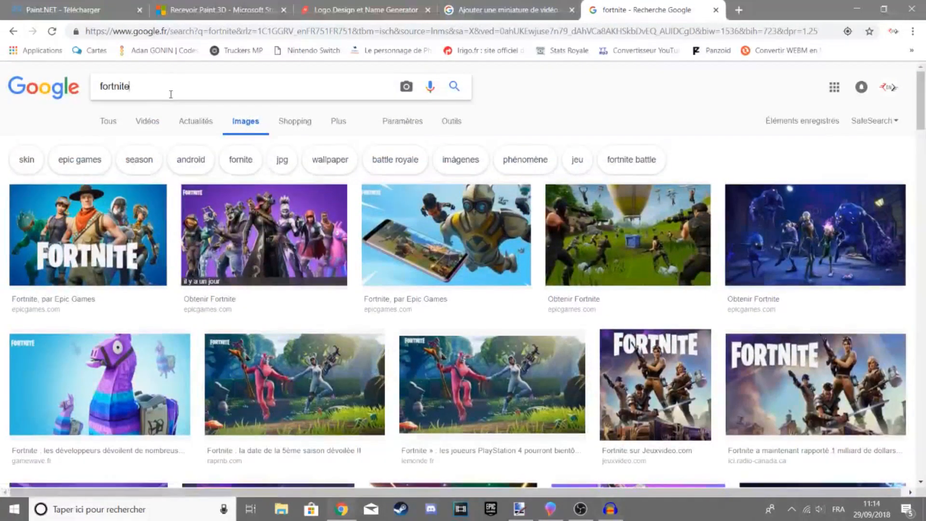
text(1280x7)
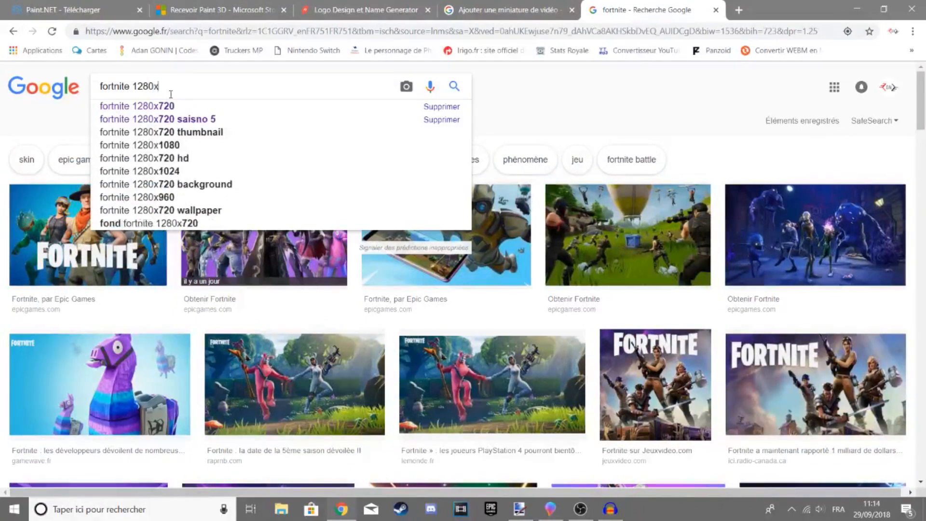
text(20p)
key(Return)
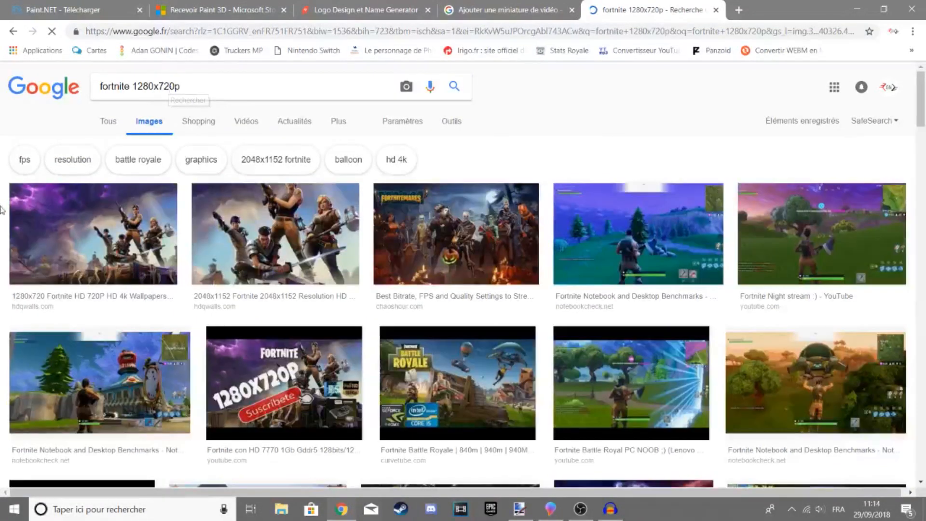
Open the 1280x720 Fortnite HD wallpaper from hdqwalls.com in the image results and copy the image.
scroll(632, 215, down, 1)
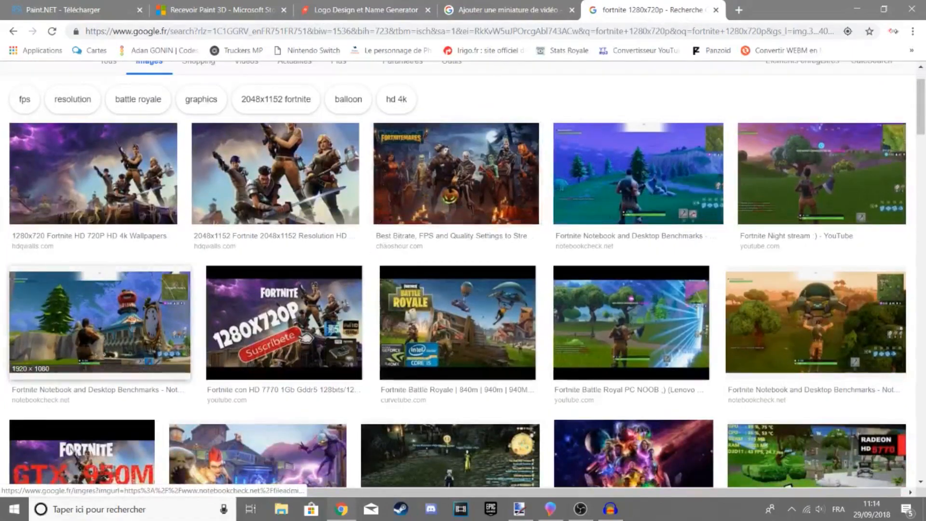
scroll(86, 212, down, 1)
click(87, 135)
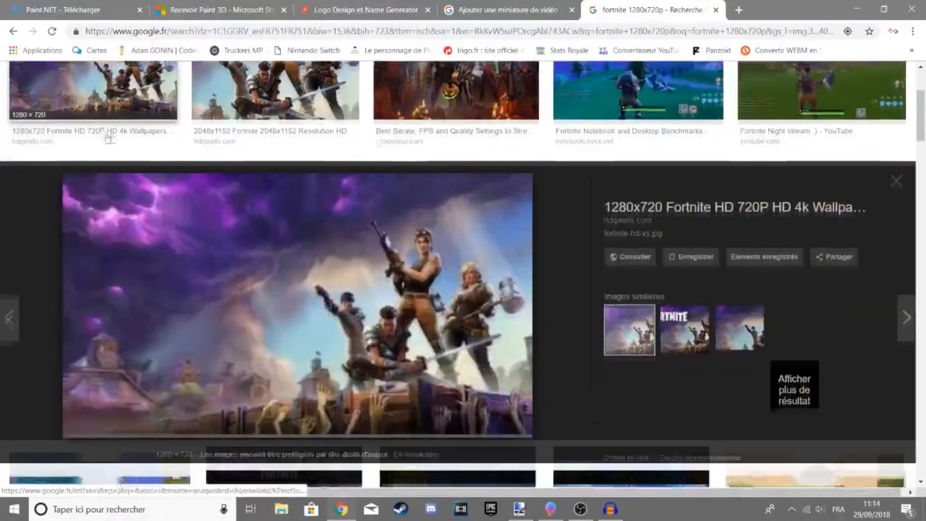
right_click(307, 319)
click(340, 256)
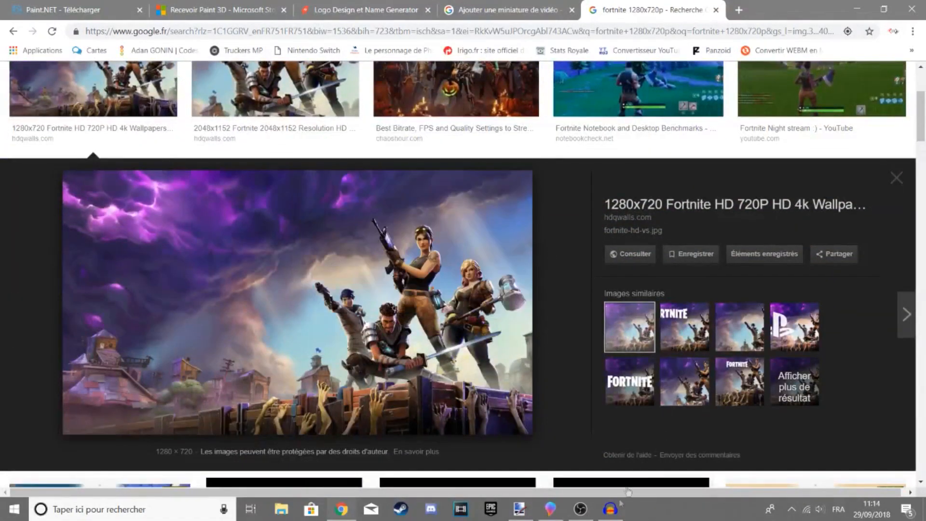
Switch to Paint 3D, paste the Fortnite wallpaper and crop the canvas to the pasted image.
click(552, 515)
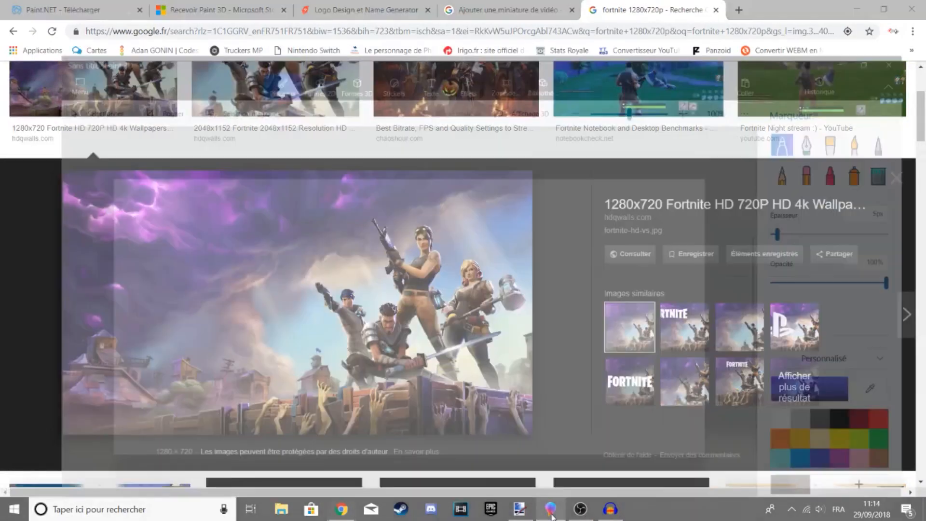
key(ctrl+v)
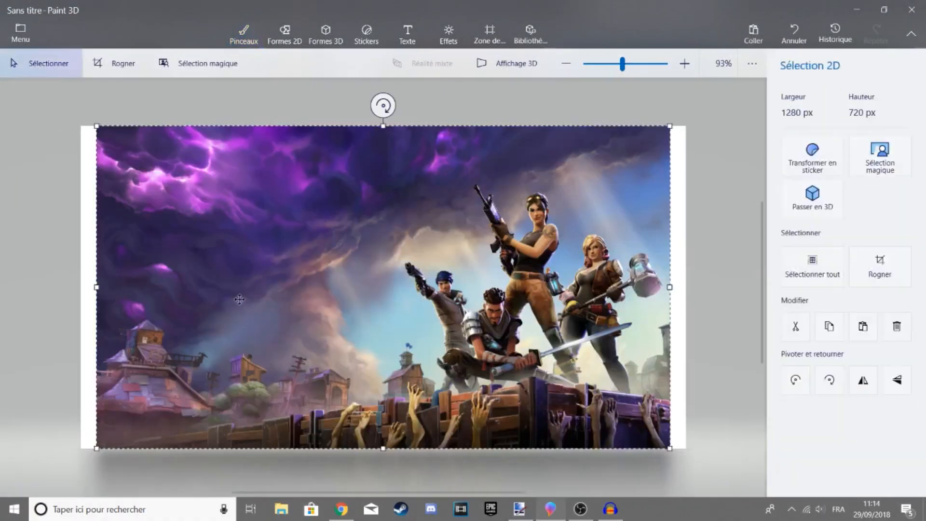
click(119, 64)
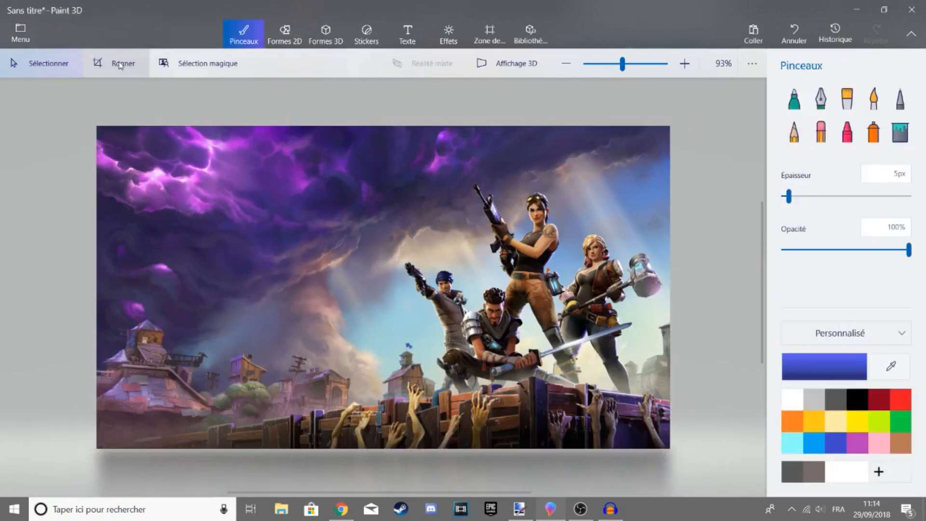
click(120, 65)
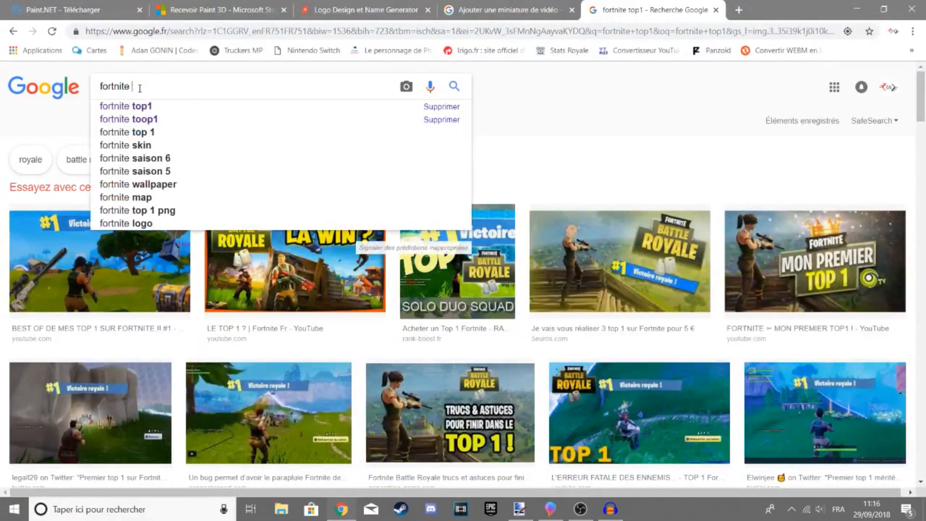
Search Google Images for "fortnite battle royal png".
text(battle)
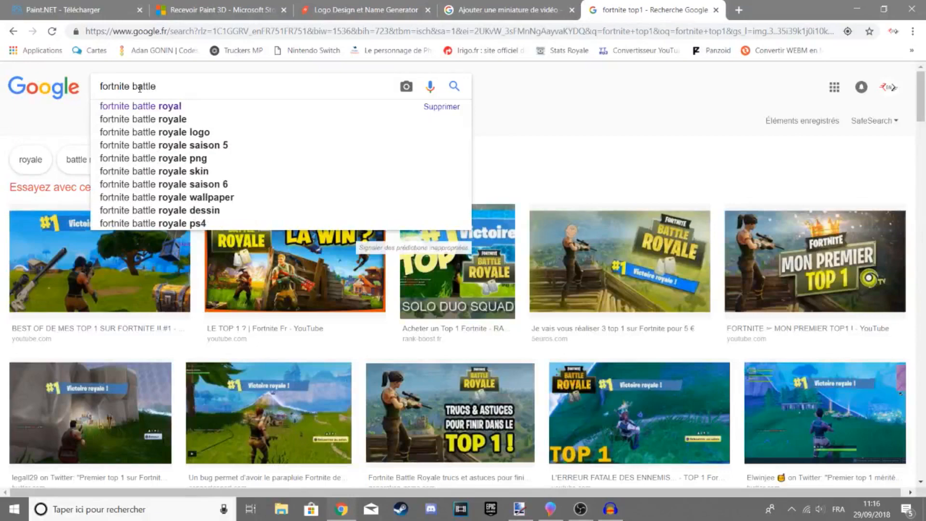
click(145, 106)
text(p)
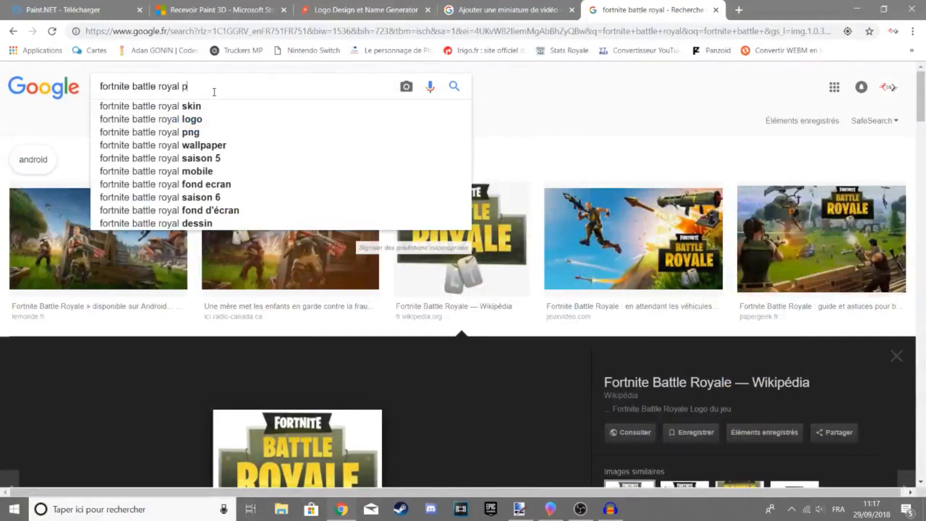
text(ng)
key(Return)
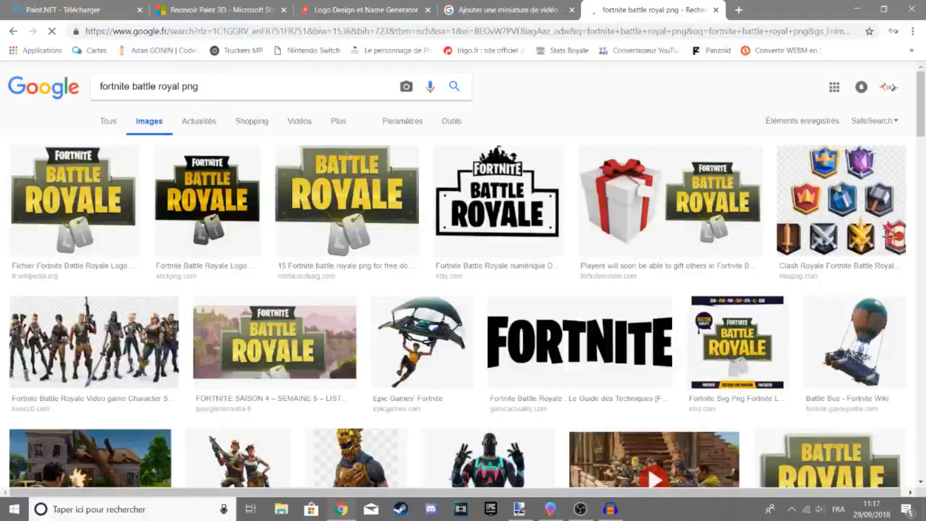
Save the transparent Wikipedia Fortnite Battle Royale logo to the desktop as the PNG image Fortnite_Battle_Royale_Logo.
click(75, 202)
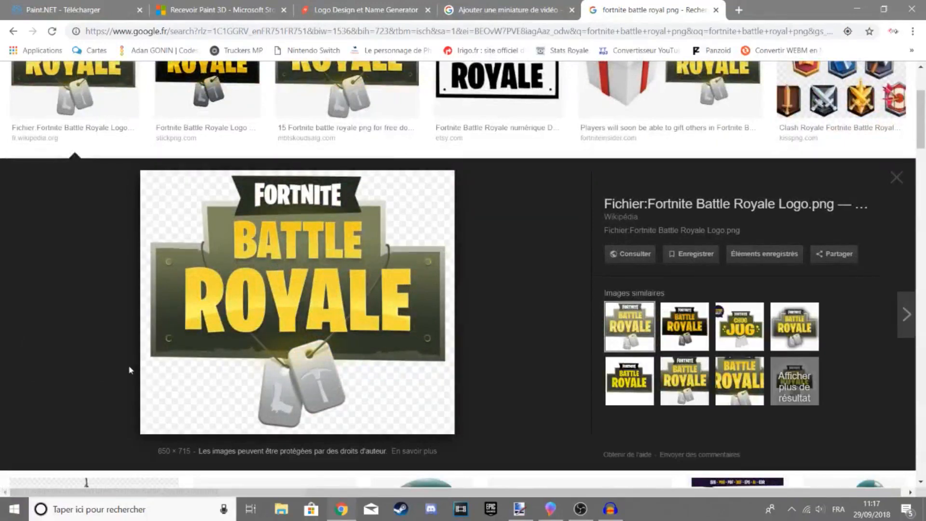
right_click(247, 255)
click(350, 366)
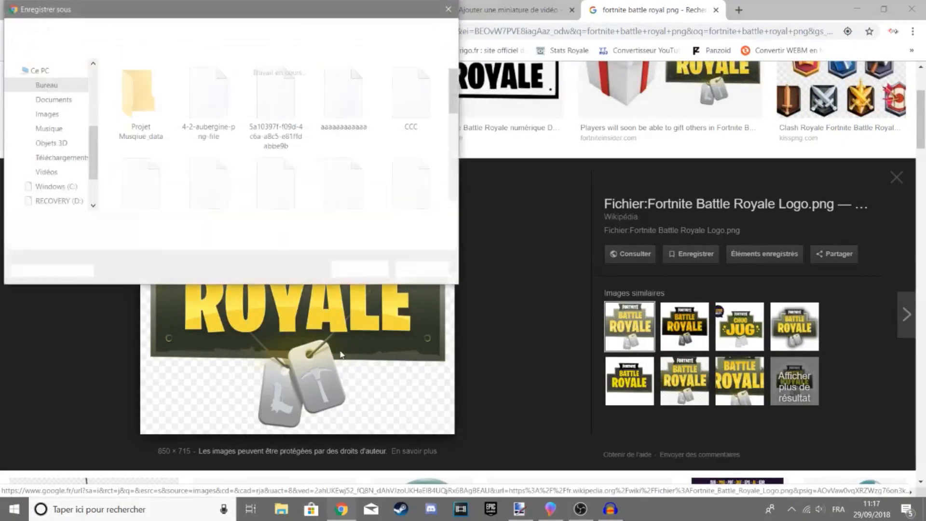
scroll(61, 81, up, 3)
click(53, 90)
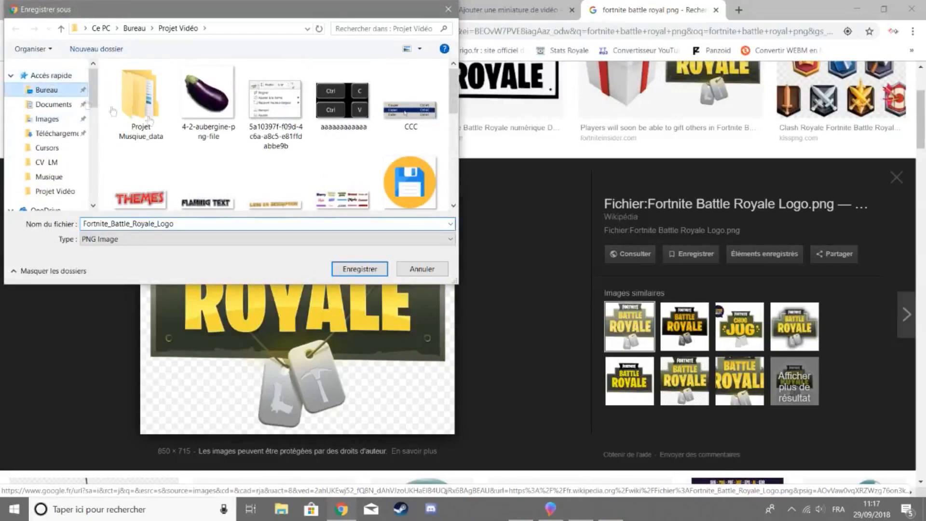
click(370, 269)
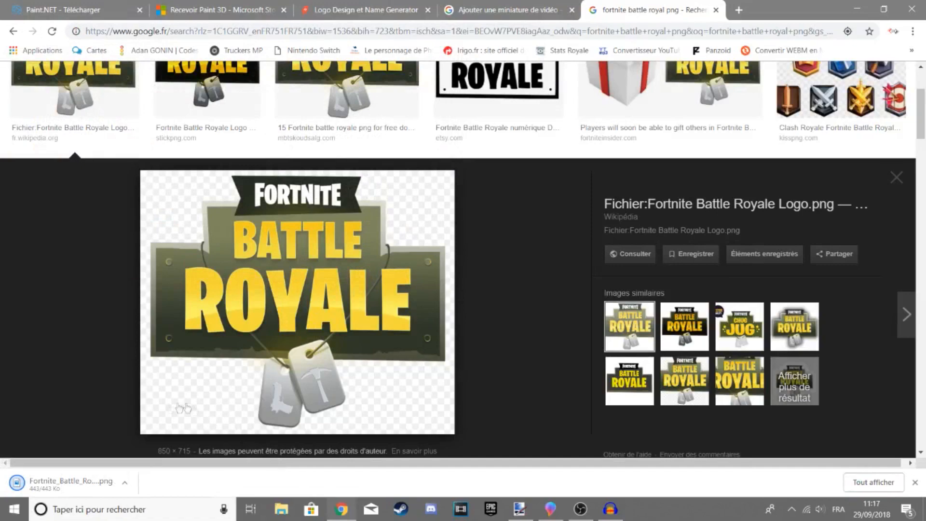
Try copying the Battle Royale logo from the browser and pasting it onto the Paint 3D wallpaper, and undo the paste.
right_click(266, 348)
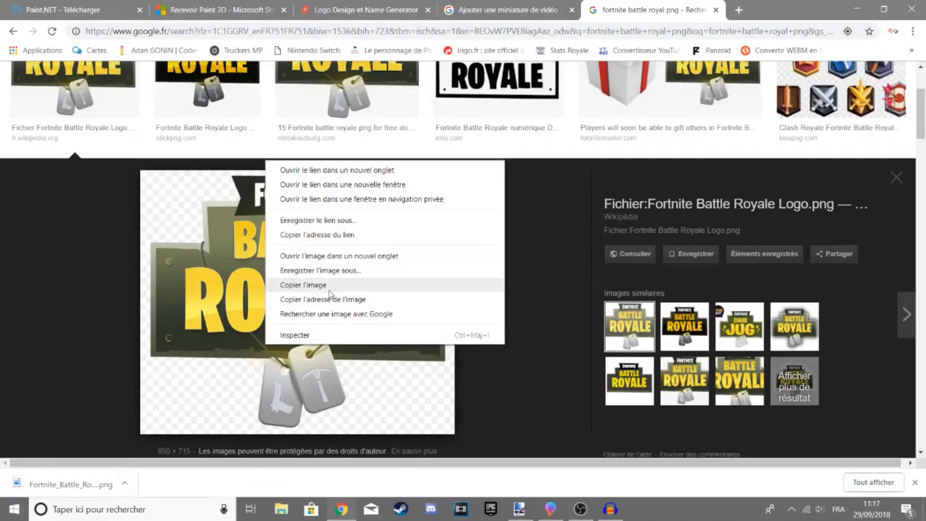
click(347, 283)
click(552, 512)
key(ctrl+v)
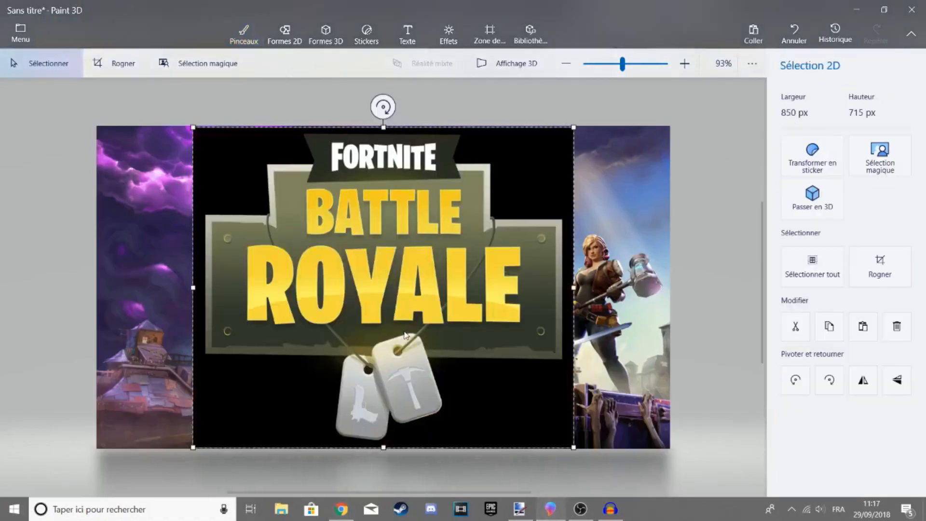
drag(257, 277, 313, 285)
key(ctrl+z)
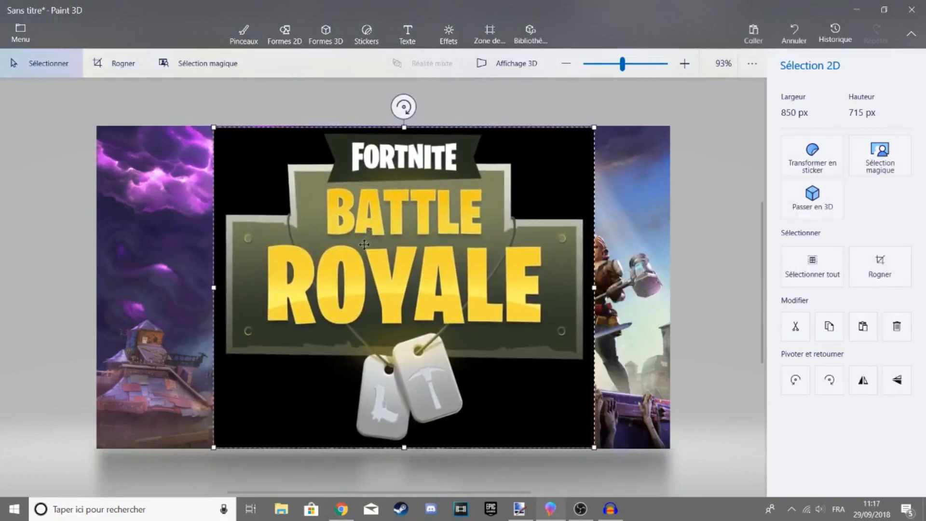
key(ctrl+z)
Insert the downloaded Battle Royale logo file into Paint 3D, shrink it to about half size and place it in the wallpaper's upper-left area.
click(342, 511)
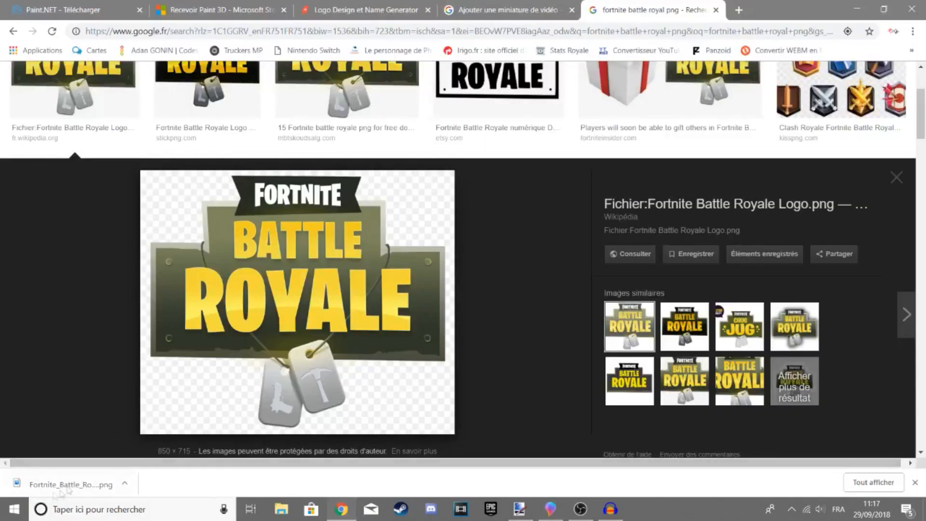
mouse_move(67, 484)
mouse_down()
mouse_move(75, 355)
mouse_move(559, 475)
mouse_move(550, 508)
mouse_move(334, 305)
mouse_up()
drag(446, 289, 399, 302)
drag(531, 140, 354, 294)
drag(286, 359, 299, 222)
click(403, 212)
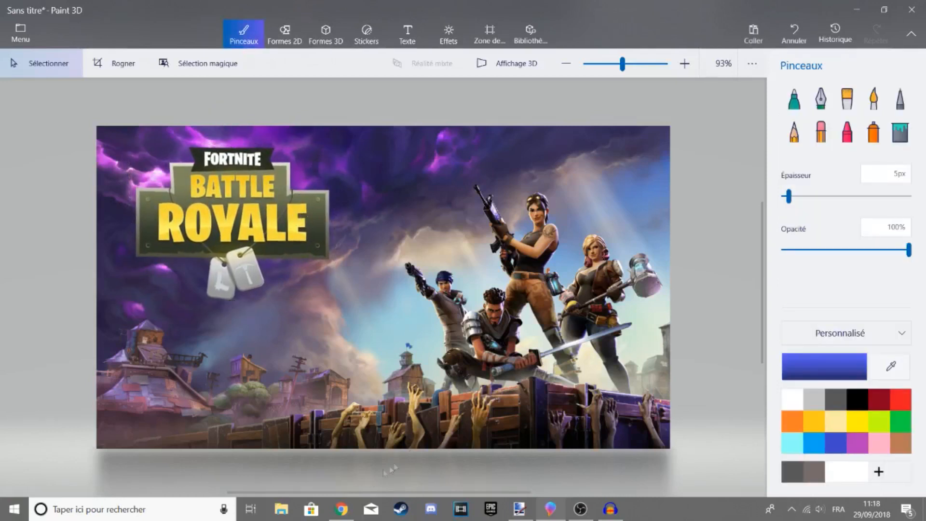
Return to the browser and search Google Images for "gotaga png".
click(351, 515)
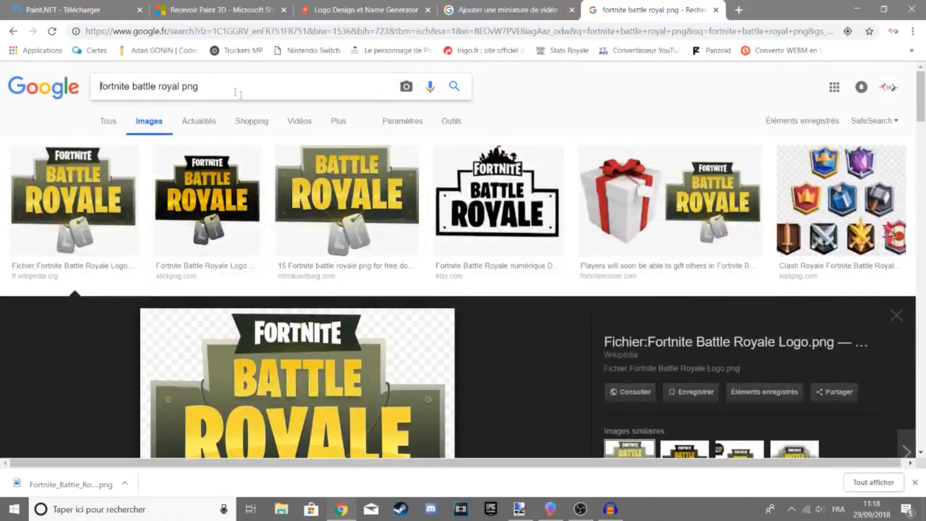
drag(198, 87, 10, 101)
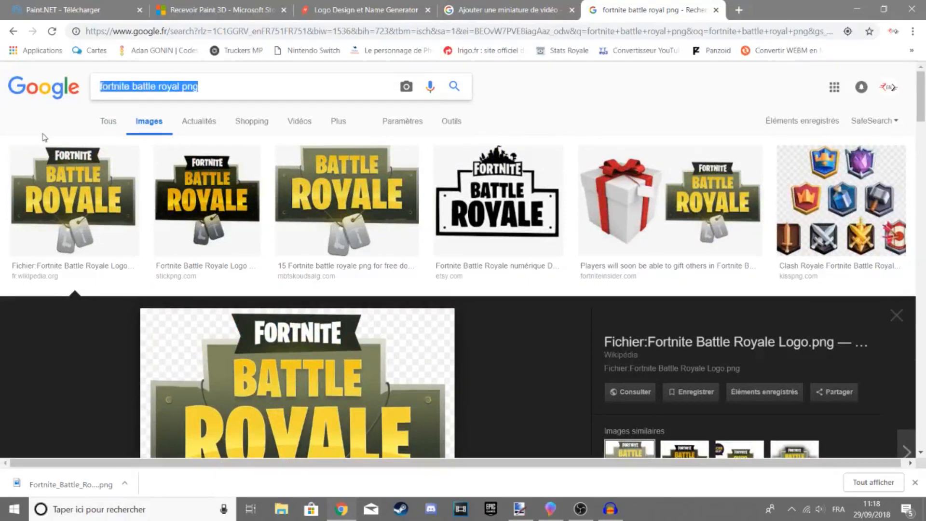
text(gotaga)
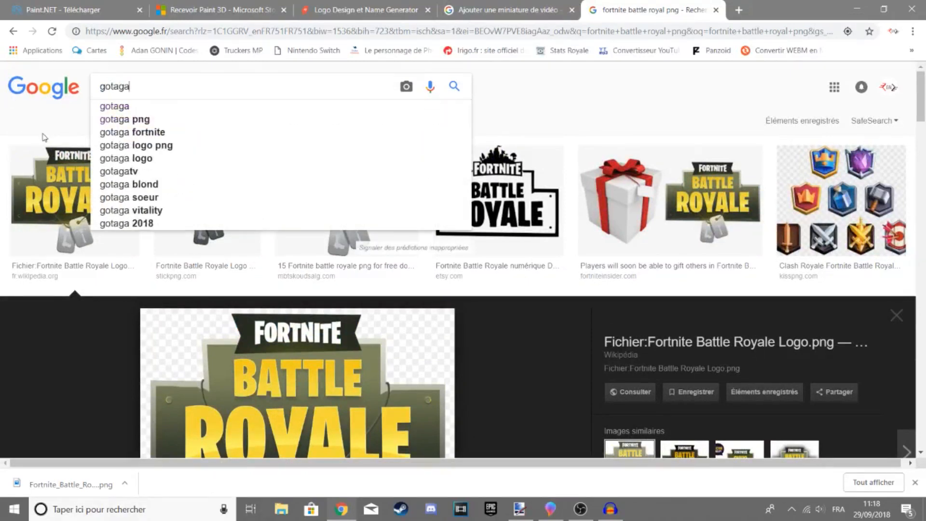
key(Return)
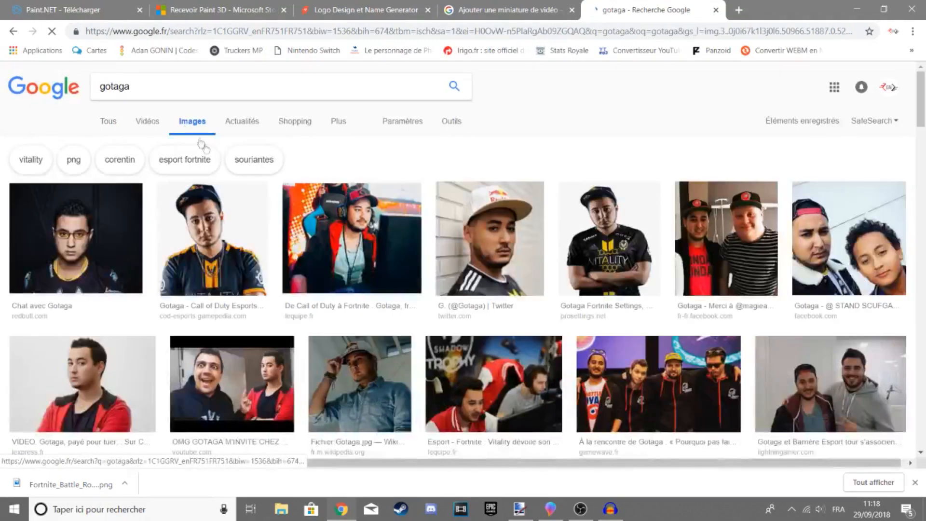
click(167, 88)
text(png)
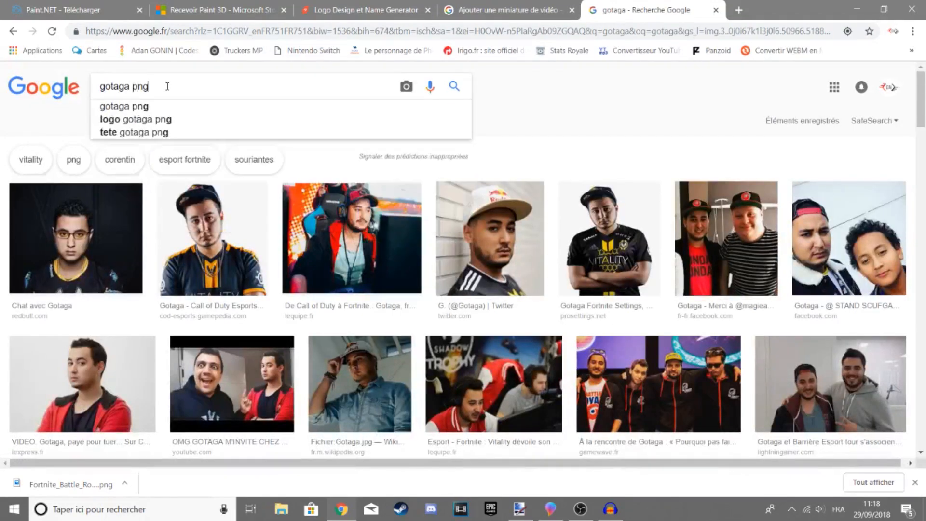
key(Return)
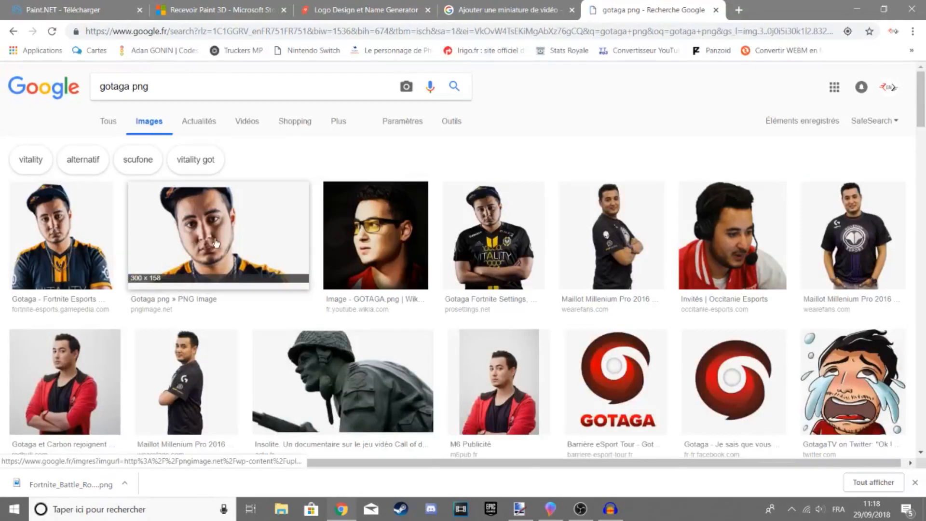
Save the 220px-Vitality_Gotaga PNG to the desktop and place it, enlarged, in the lower-right corner of the Paint 3D thumbnail.
click(215, 241)
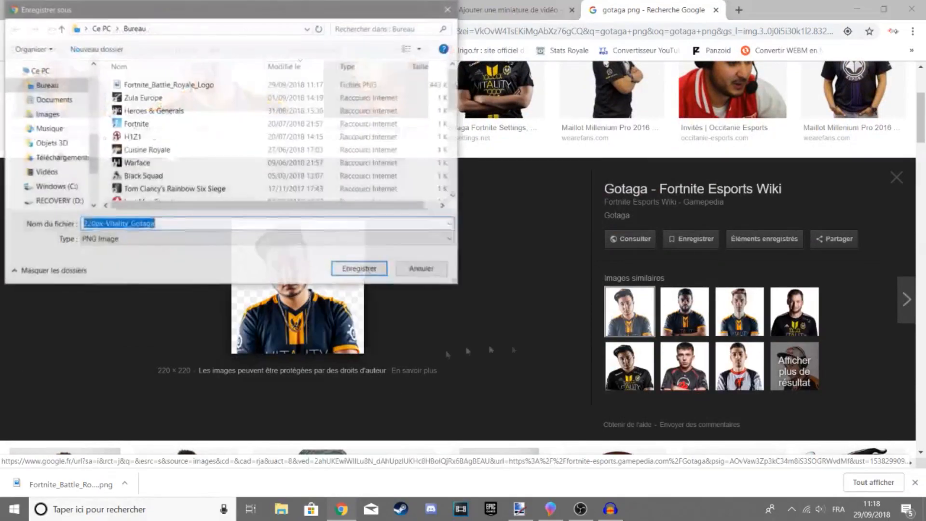
click(360, 267)
mouse_move(299, 270)
mouse_down()
mouse_move(366, 434)
mouse_move(550, 509)
mouse_move(386, 289)
mouse_move(347, 340)
mouse_move(289, 363)
mouse_up()
drag(366, 307, 411, 279)
drag(334, 349, 600, 386)
click(244, 33)
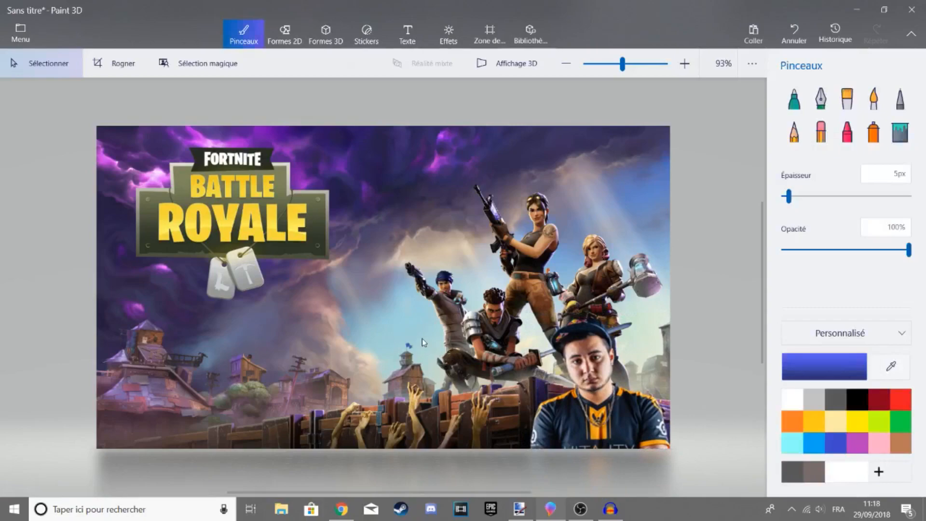
Try adding the caption "J'ai battu Gotaga" as 2D text across the middle of the Paint 3D thumbnail.
click(340, 509)
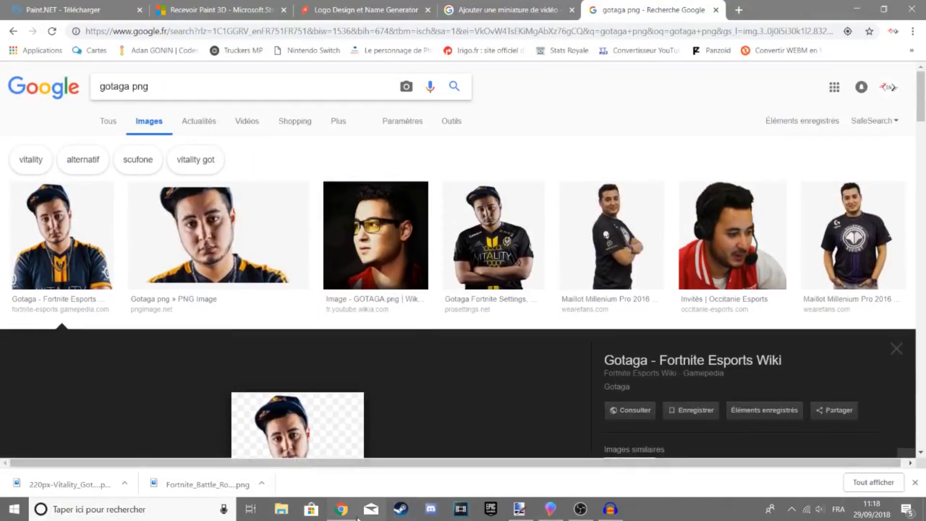
click(550, 509)
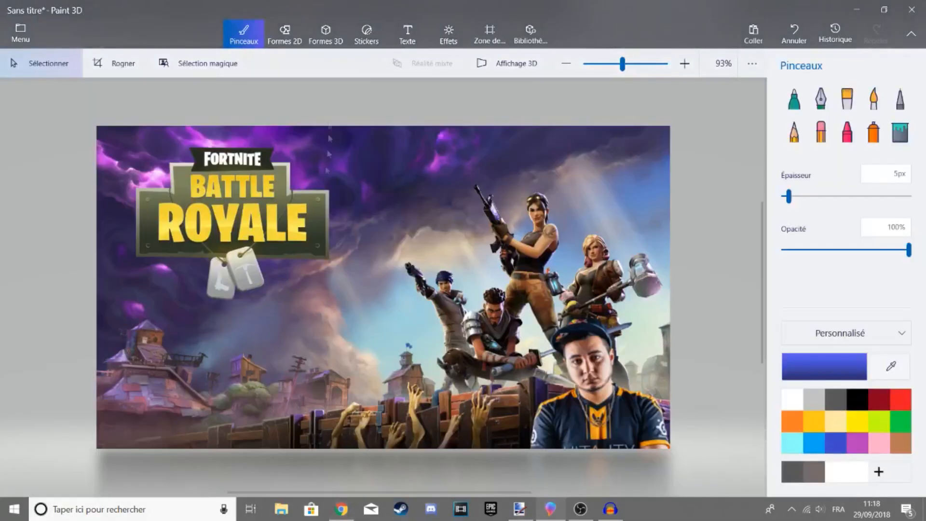
click(407, 34)
click(377, 284)
text(J'ai)
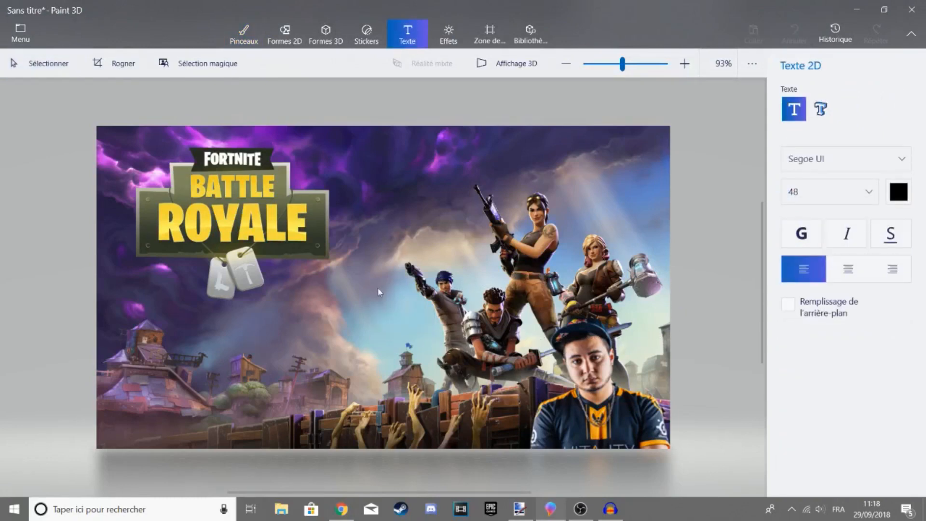
click(378, 285)
text(J'ai)
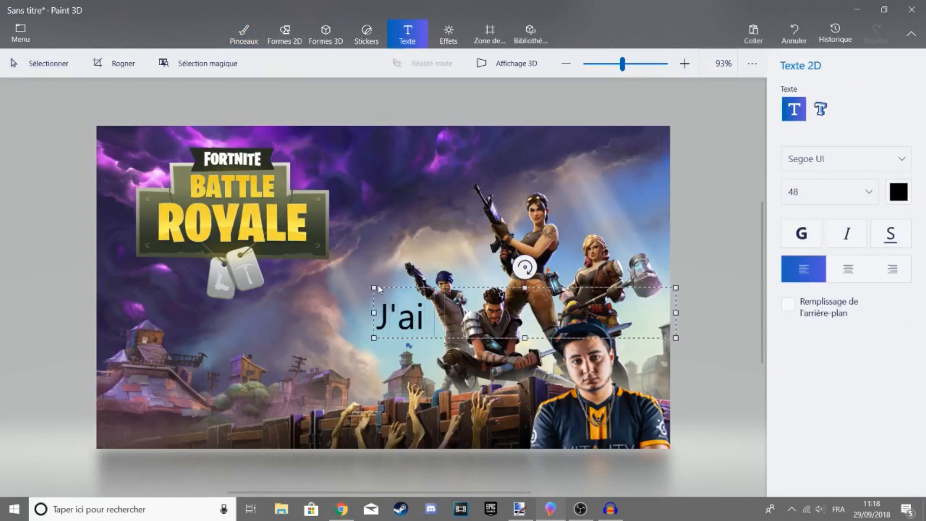
text( battu)
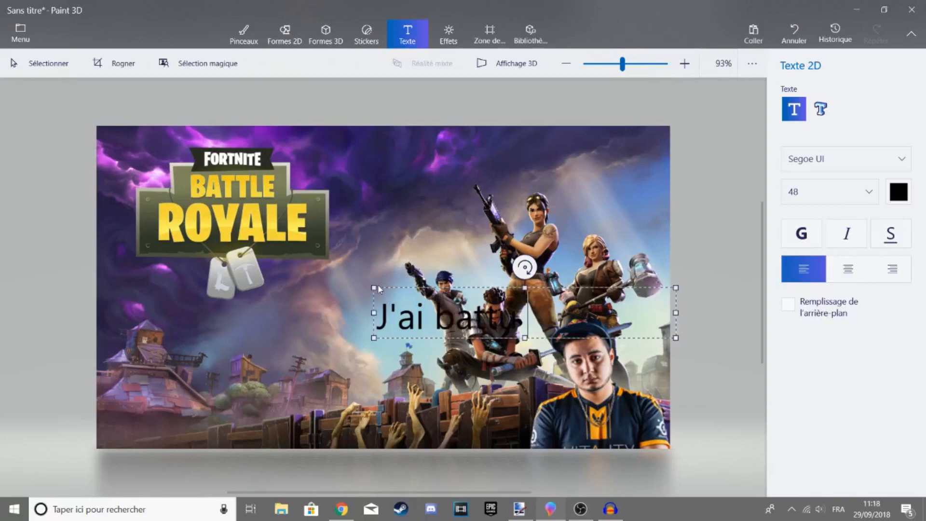
text( GOtag)
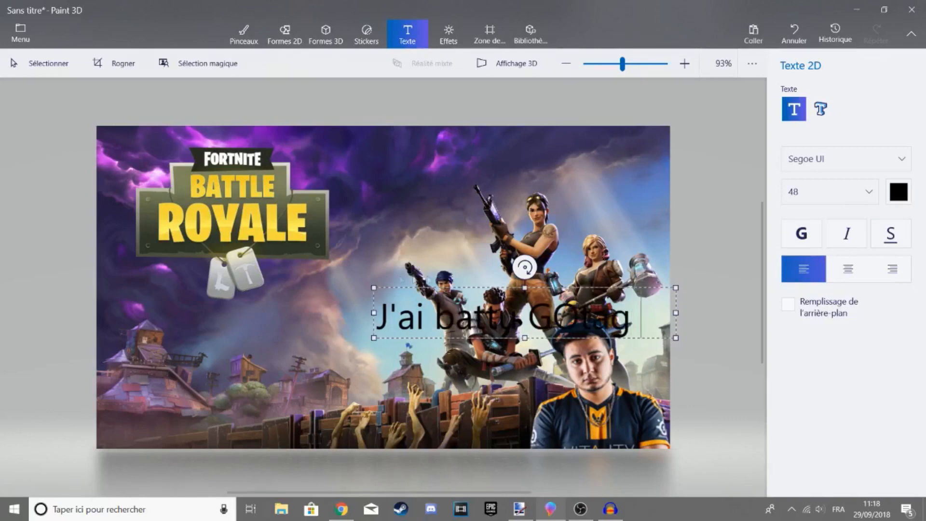
drag(489, 281, 281, 279)
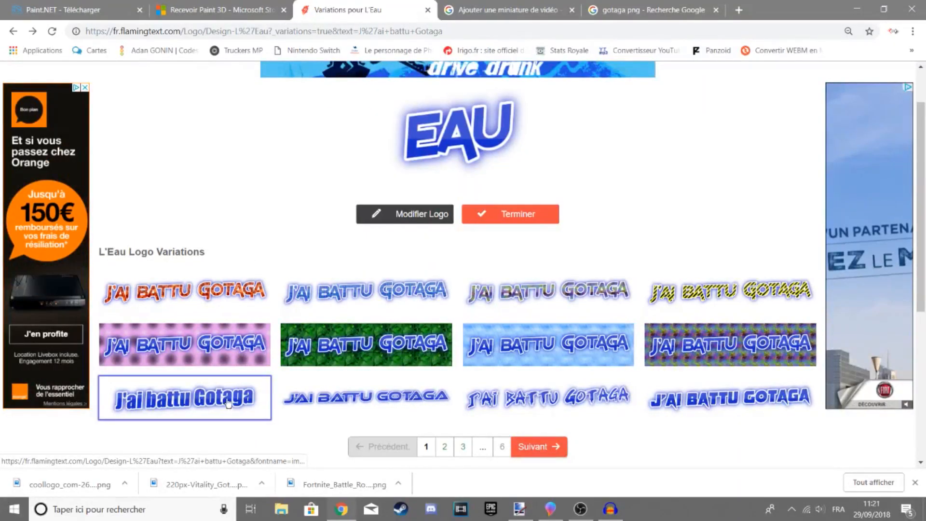
On FlamingText in the browser, choose the Ethnocentric variation of the "J'ai battu Gotaga" logo and set its fill colour to red (#c30606).
click(382, 415)
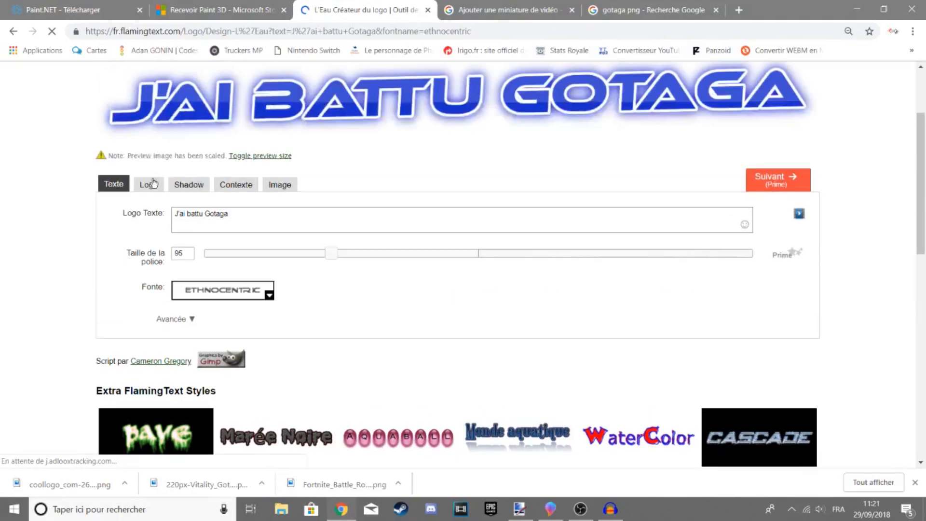
click(150, 184)
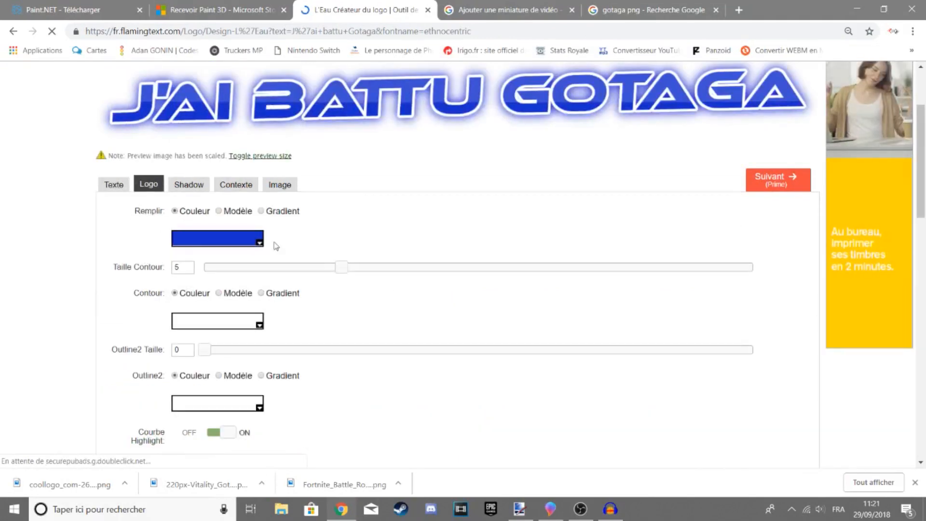
click(259, 241)
mouse_move(264, 360)
mouse_down()
mouse_move(264, 313)
mouse_move(252, 344)
mouse_up()
click(252, 316)
drag(265, 338, 265, 313)
click(251, 333)
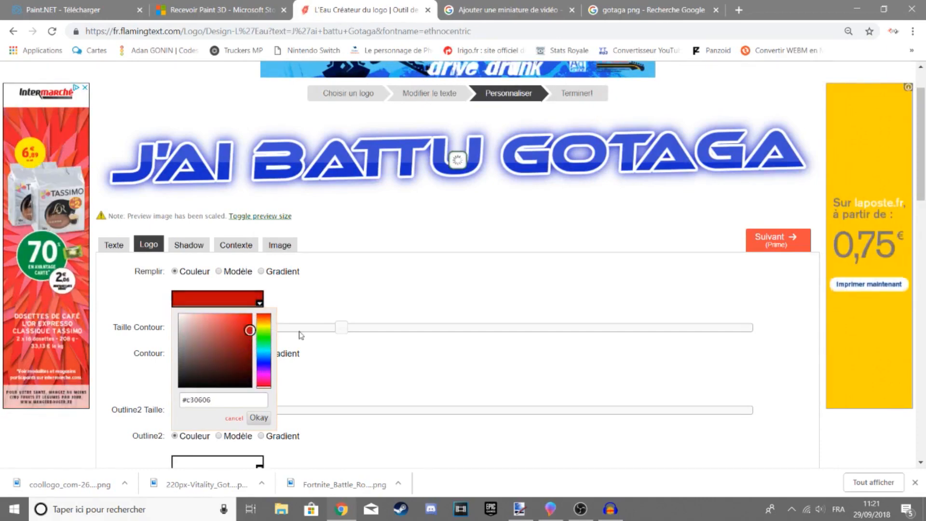
click(420, 370)
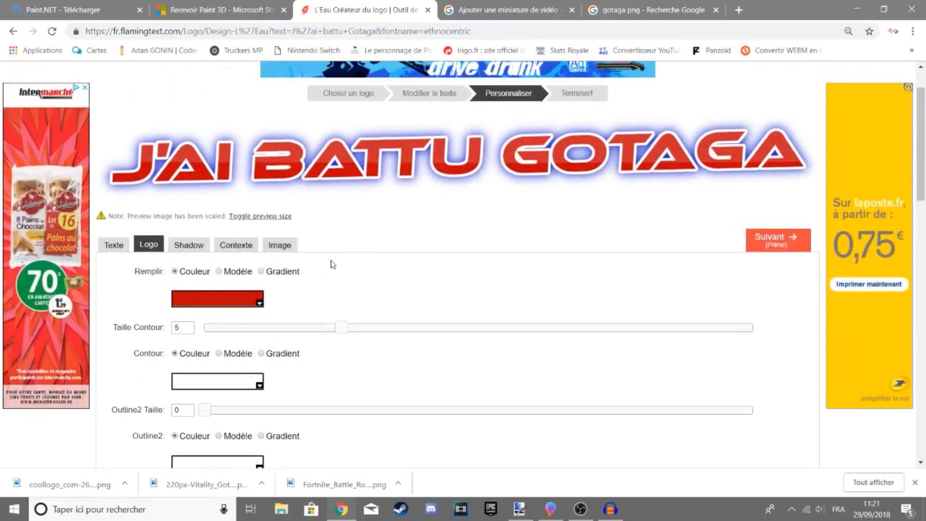
Set the outline colour of the "J'ai battu Gotaga" logo to black (#000000) and open its shadow settings.
click(184, 245)
scroll(237, 269, down, 3)
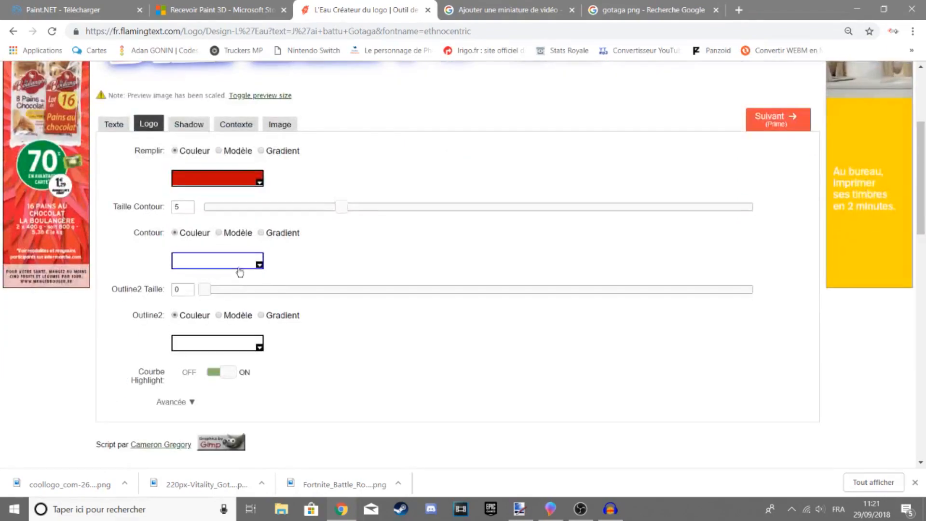
click(236, 263)
click(180, 347)
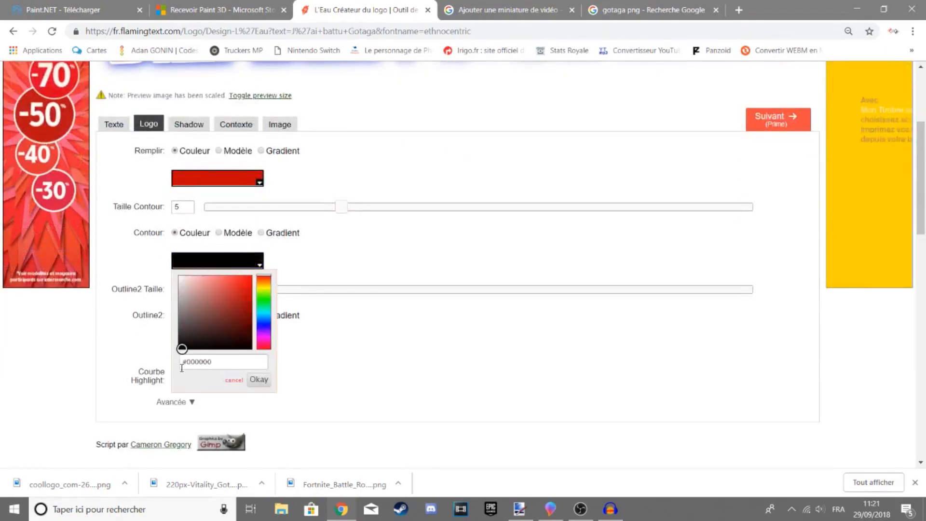
click(359, 273)
scroll(355, 281, down, 1)
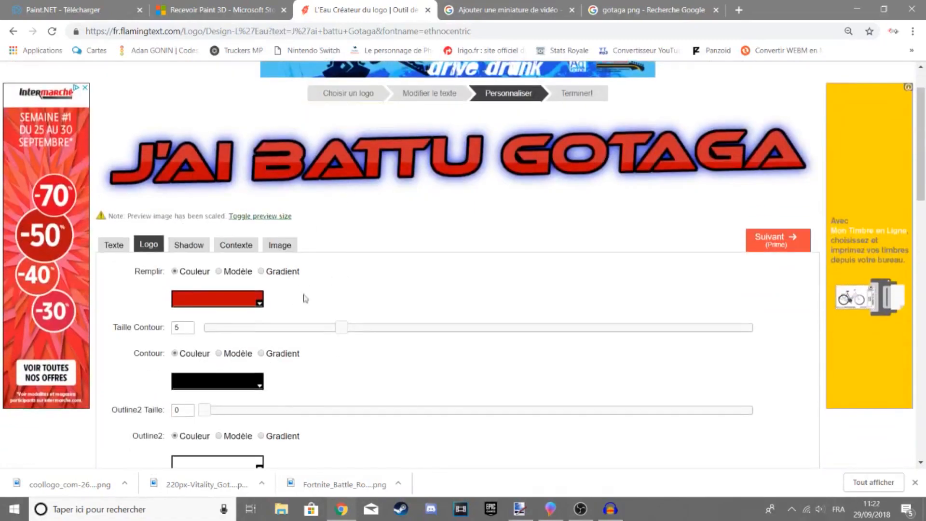
scroll(267, 319, down, 1)
click(189, 184)
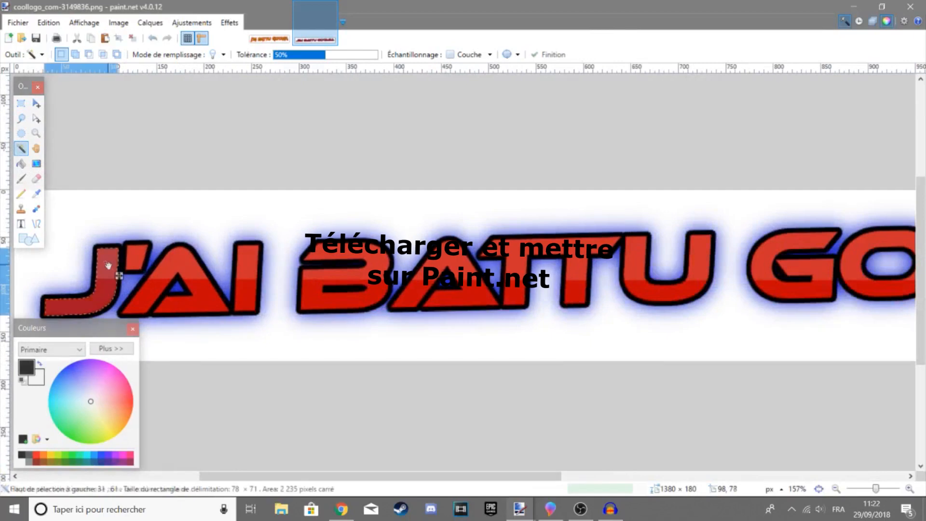
In paint.net, add every letter of the downloaded "J'ai battu Gotaga" logo, with its blue glow, to the Magic Wand selection at 50% tolerance.
ctrl+click(206, 254)
ctrl+click(193, 303)
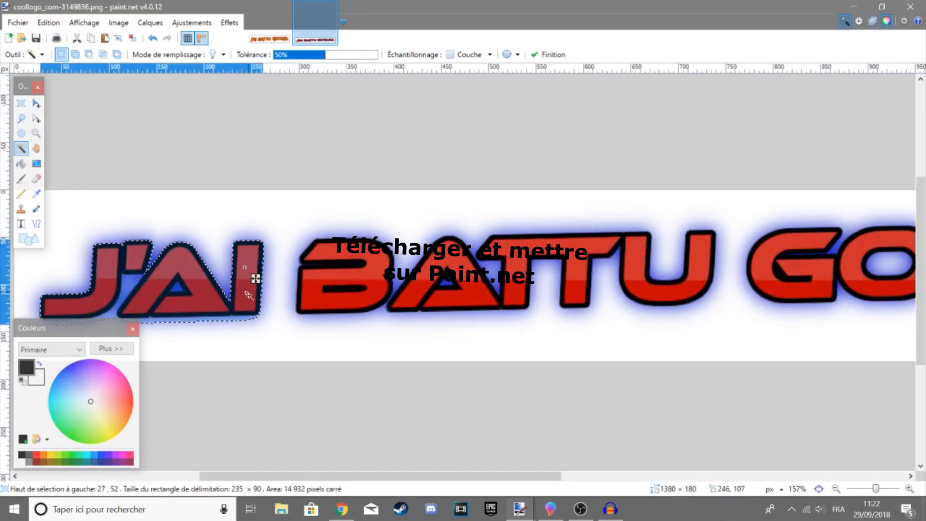
ctrl+click(352, 270)
ctrl+click(464, 289)
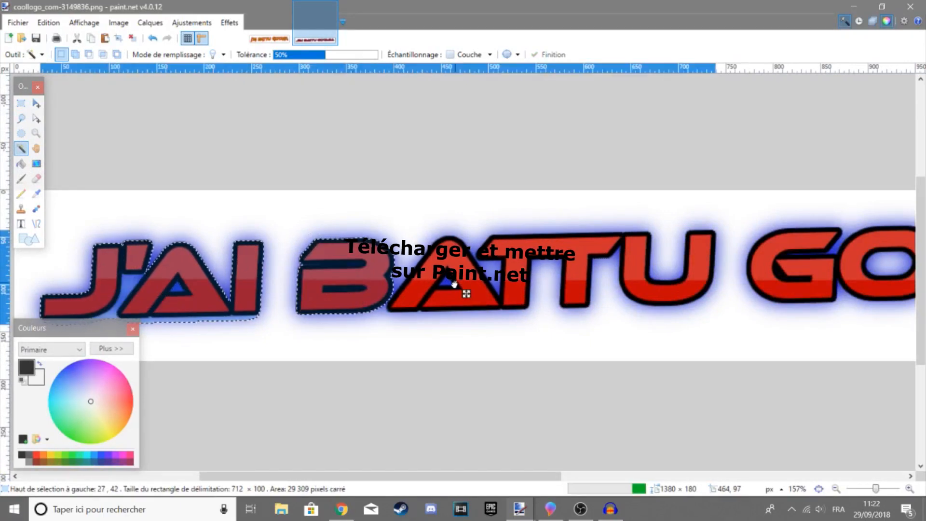
ctrl+click(560, 276)
scroll(559, 276, down, 2)
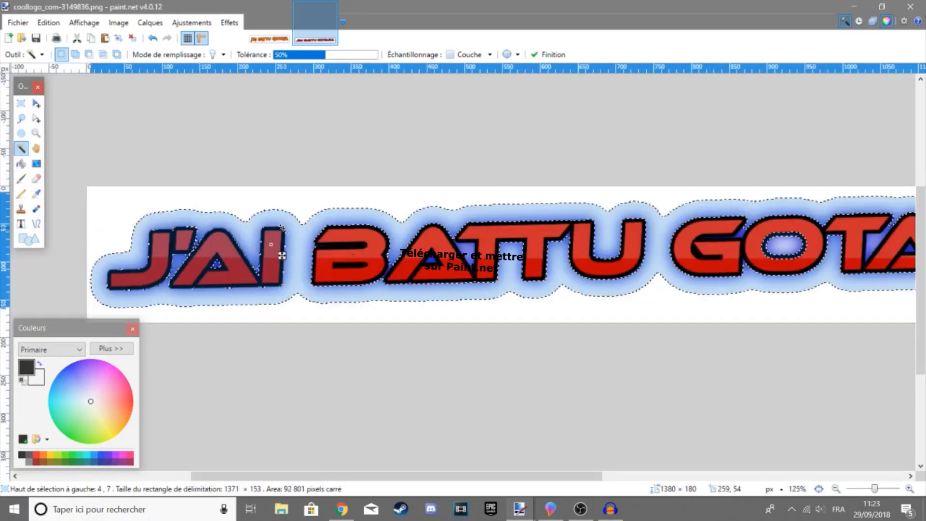
scroll(573, 253, up, 1)
ctrl+click(573, 253)
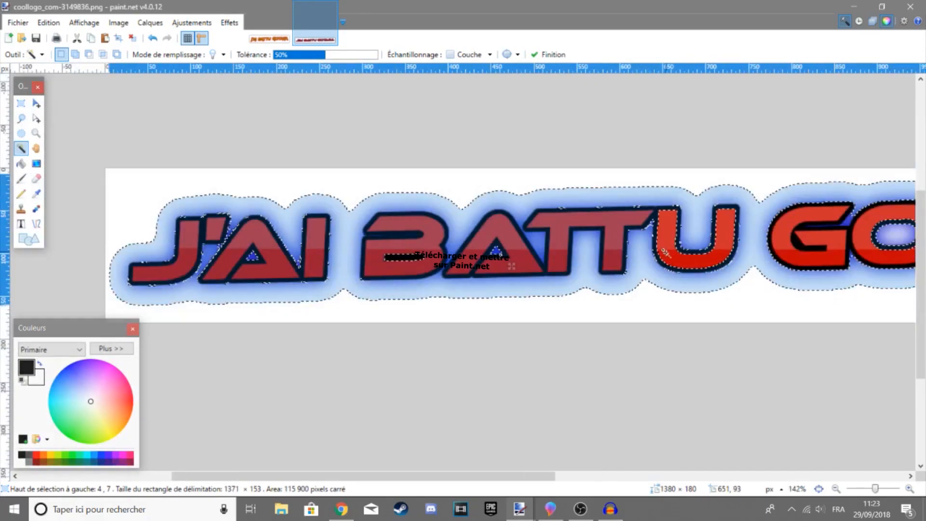
scroll(496, 250, down, 1)
ctrl+click(442, 242)
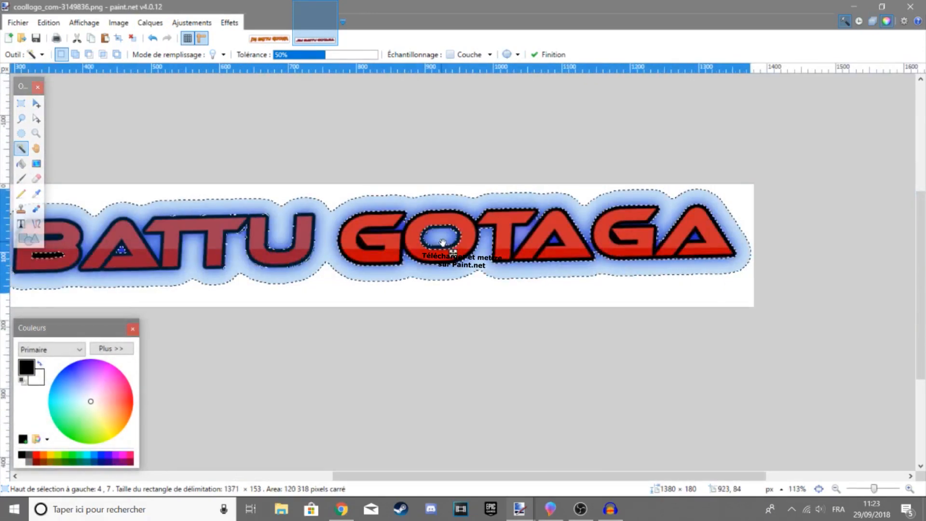
ctrl+click(567, 251)
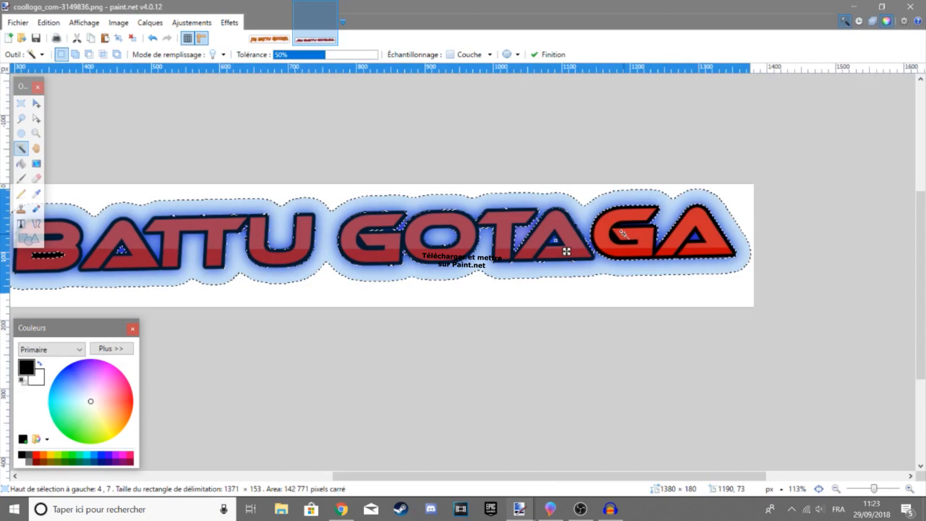
scroll(177, 263, down, 1)
ctrl+click(177, 262)
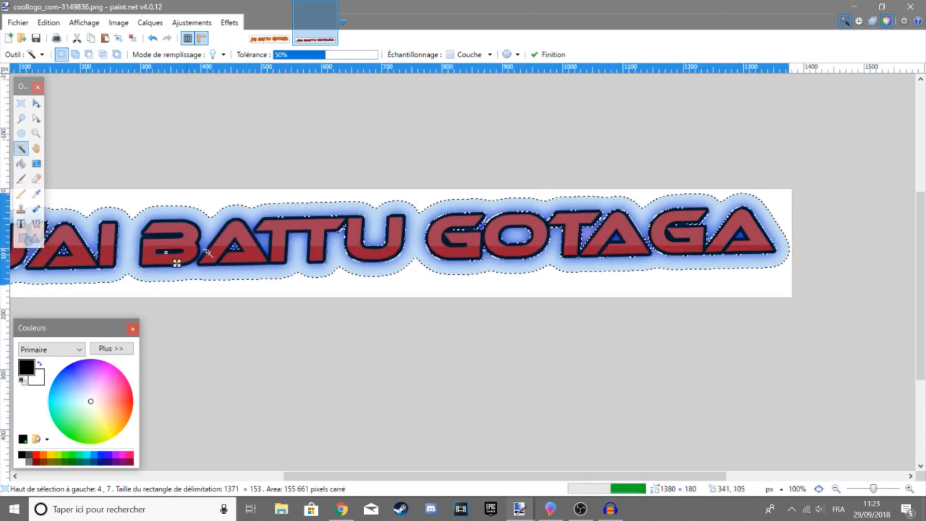
scroll(177, 263, left, 3)
click(36, 103)
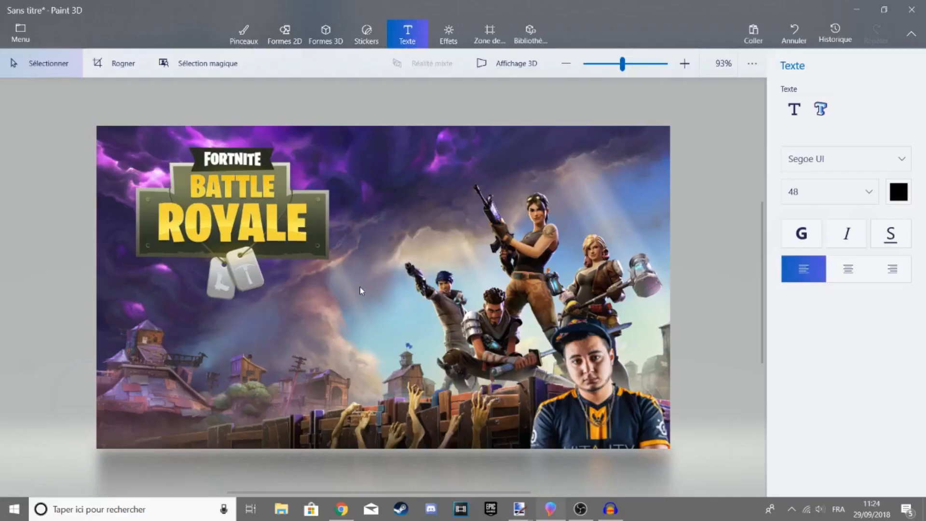
Paste the cut-out "J'ai battu Gotaga" logo into Paint 3D, shrink it to about 862 × 109 px and tilt it upward across the wallpaper's middle.
key(ctrl+v)
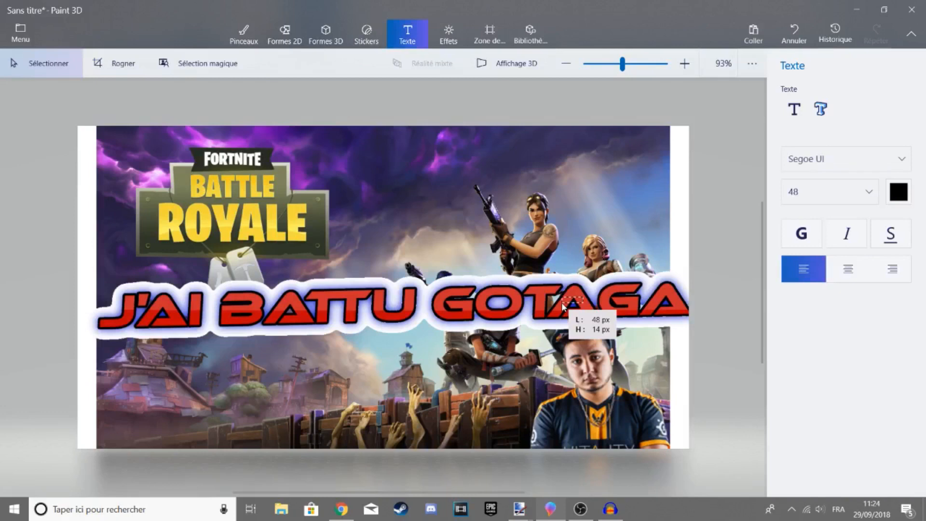
drag(523, 287, 540, 308)
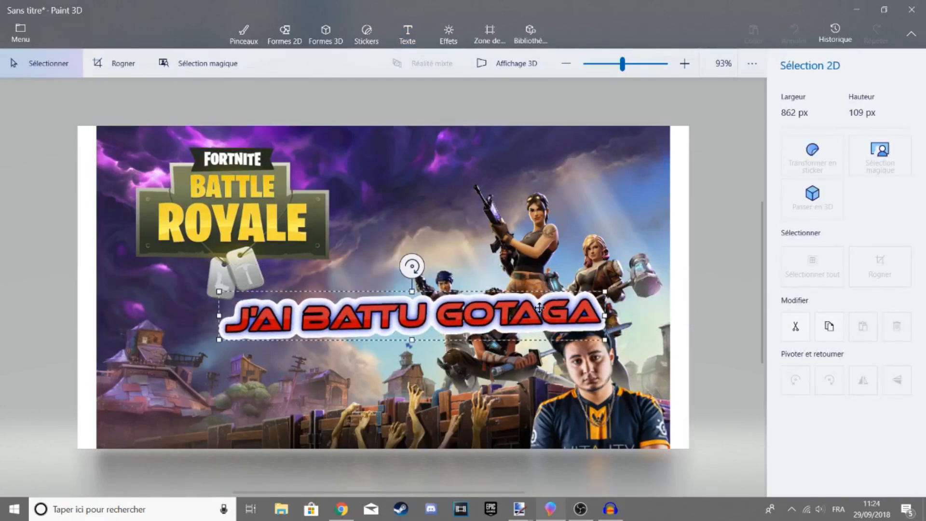
drag(411, 266, 410, 276)
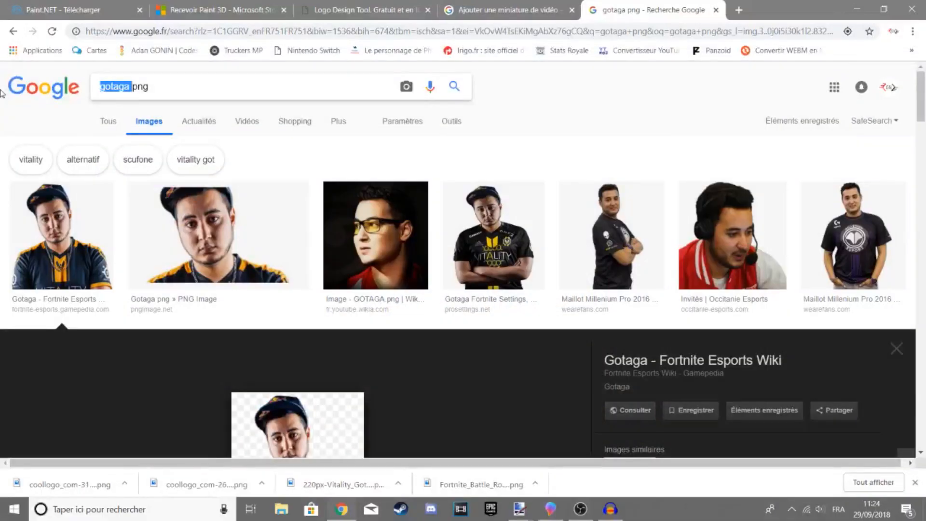
Find the shocked emoji with a Google Images search for "OMG png" and place it, about 319 × 290 px, in the Paint 3D thumbnail's upper-right corner.
text(OP)
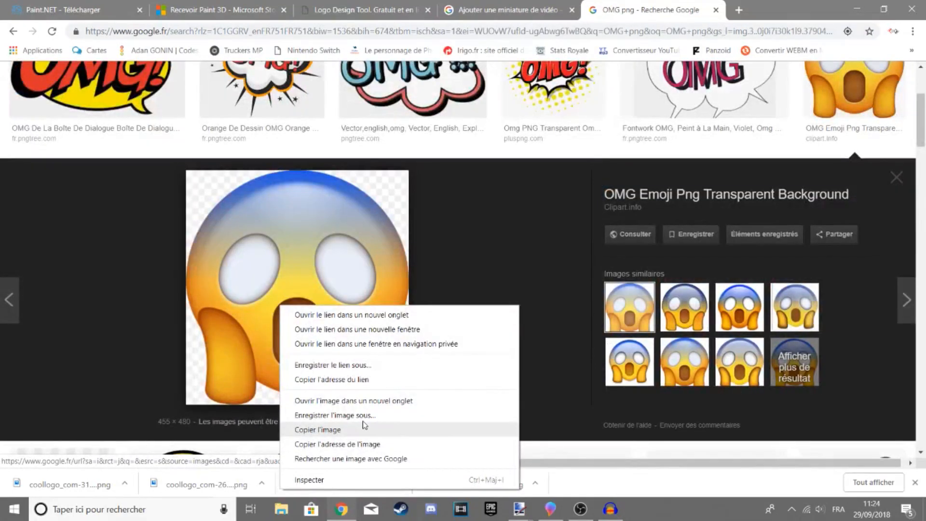
click(318, 430)
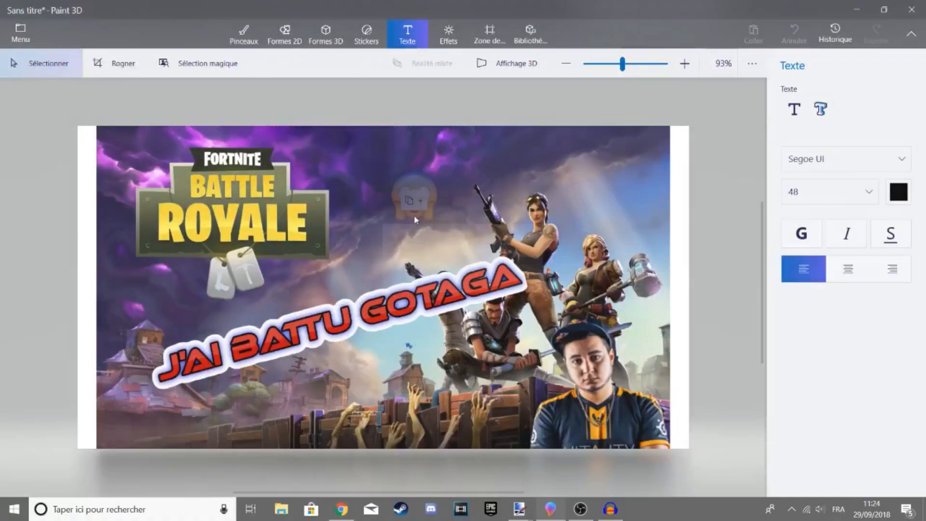
key(ctrl+v)
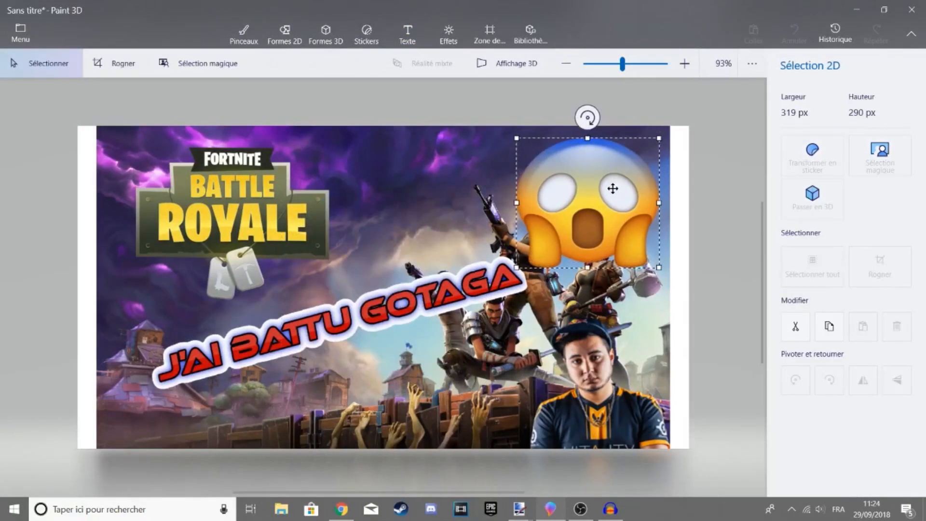
click(408, 34)
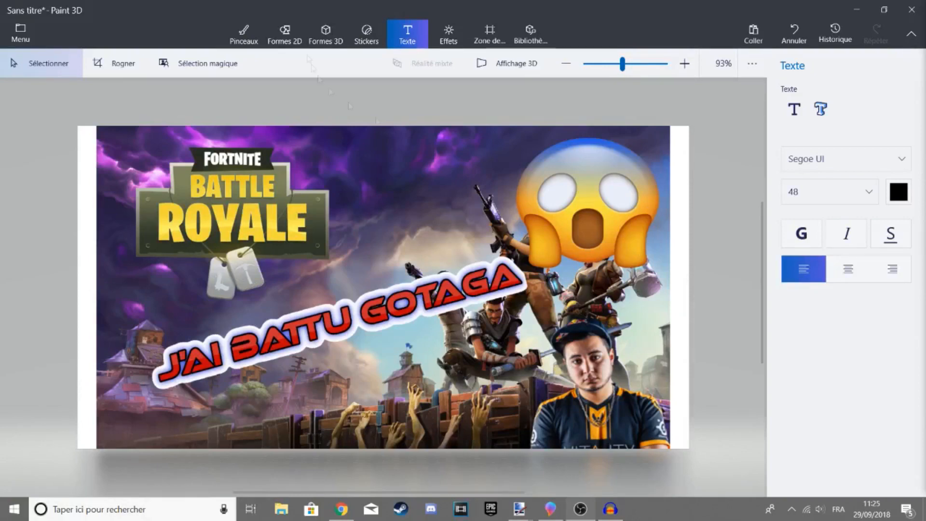
Crop the white margins off both sides of the thumbnail canvas.
click(115, 63)
drag(78, 287, 97, 287)
drag(689, 287, 667, 287)
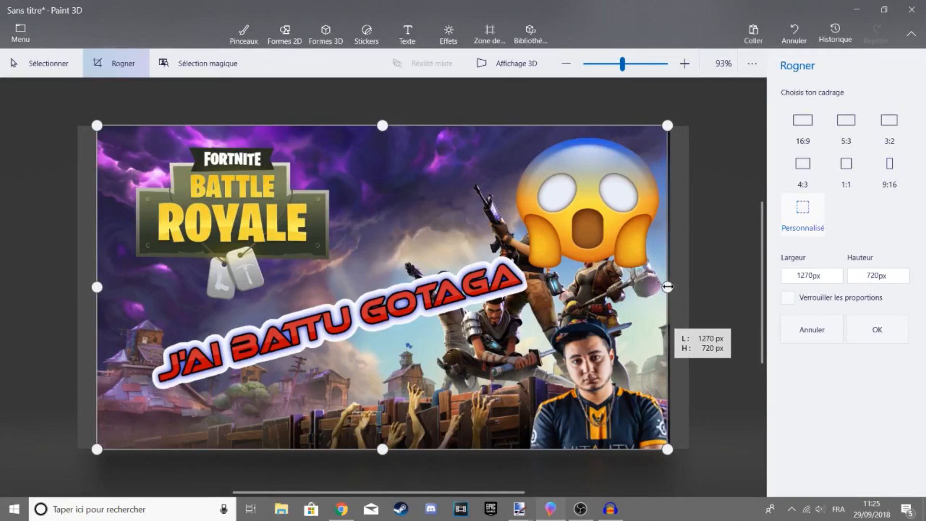
click(812, 275)
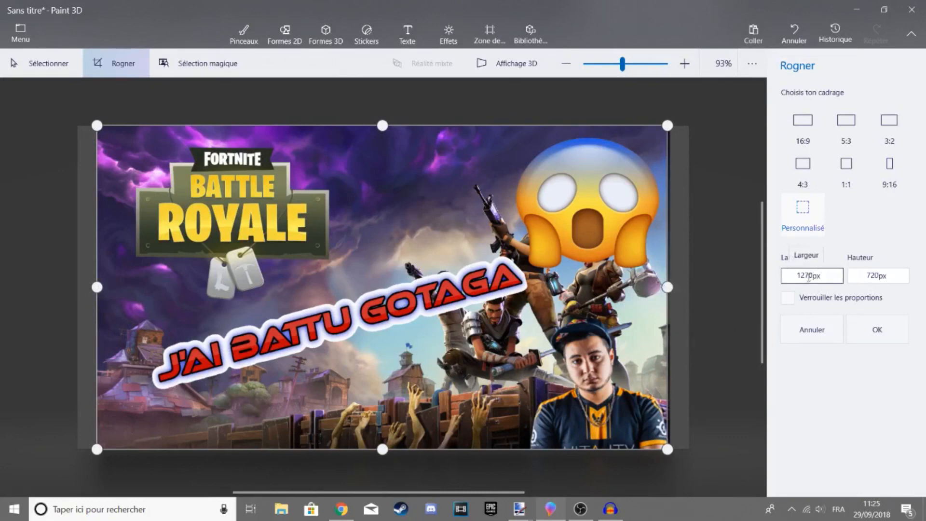
click(889, 330)
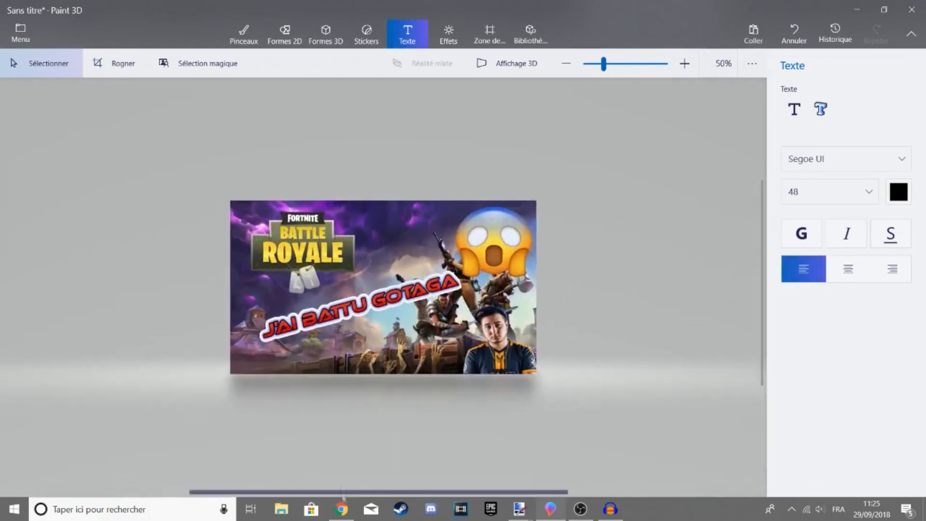
Switch to the browser and search Google Images for "speed line 1280*720".
click(341, 507)
triple_click(120, 86)
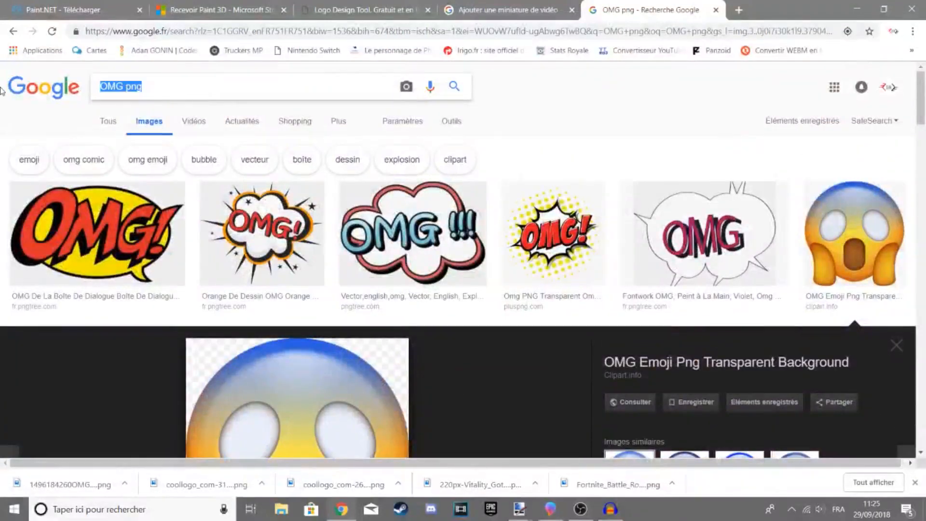
text(Speed l)
click(144, 105)
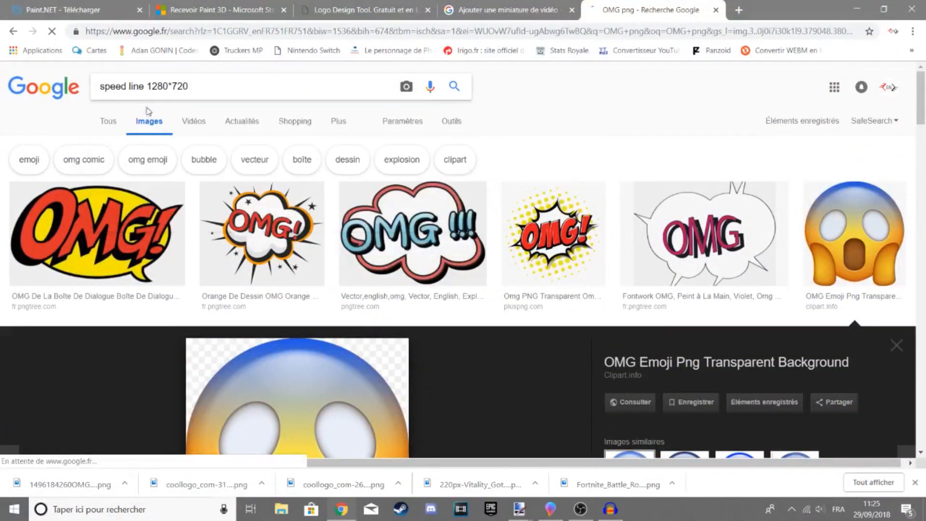
Open the results for "speed line 1280x720", compare several previews and copy the 1920 × 1080 white-on-black radial speed lines image.
click(269, 183)
scroll(463, 290, down, 2)
click(425, 120)
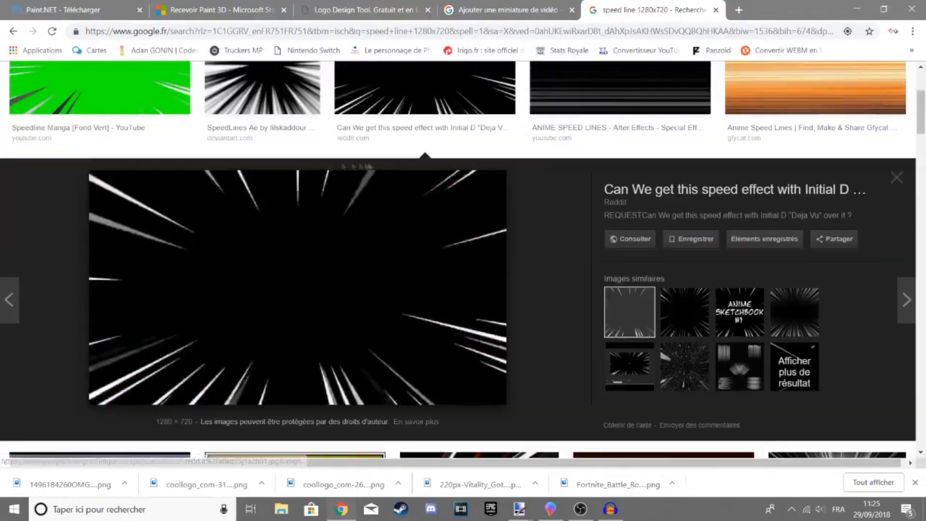
key(Left)
scroll(411, 222, down, 3)
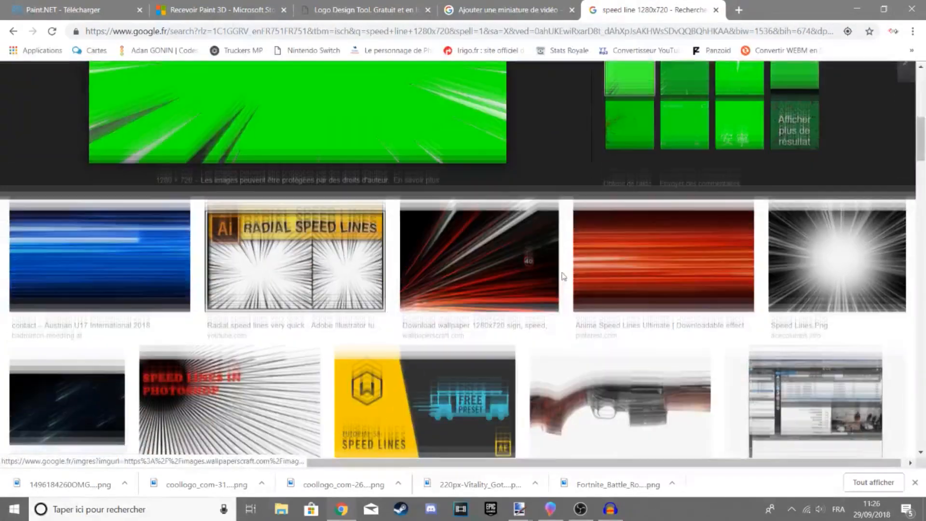
scroll(411, 222, up, 8)
click(411, 221)
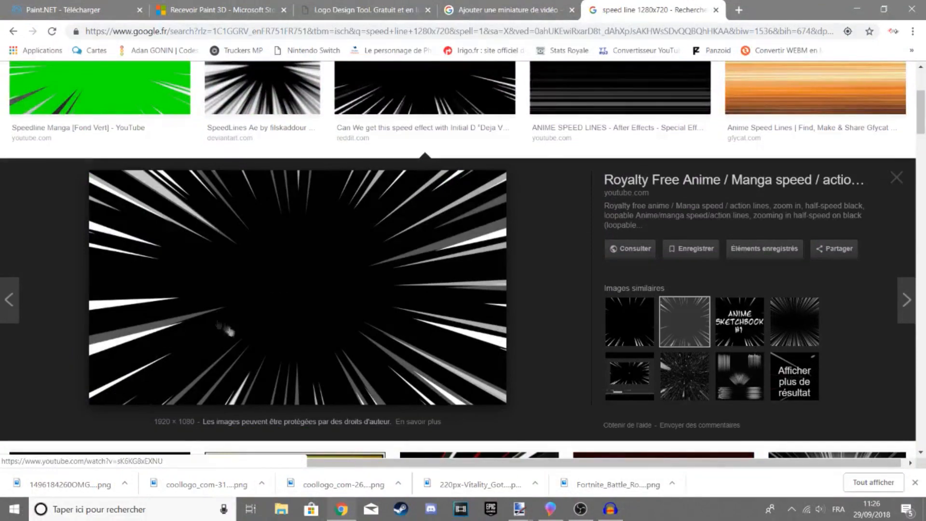
right_click(187, 309)
click(227, 438)
Switch to paint.net and paste the speed lines image, enlarging the canvas to fit it.
key(alt+Tab)
key(ctrl+v)
click(421, 291)
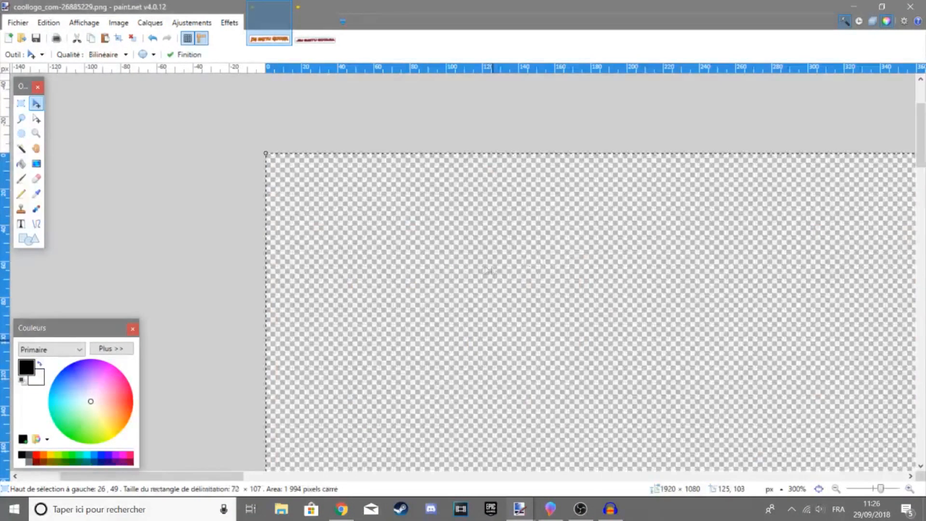
scroll(632, 264, down, 4)
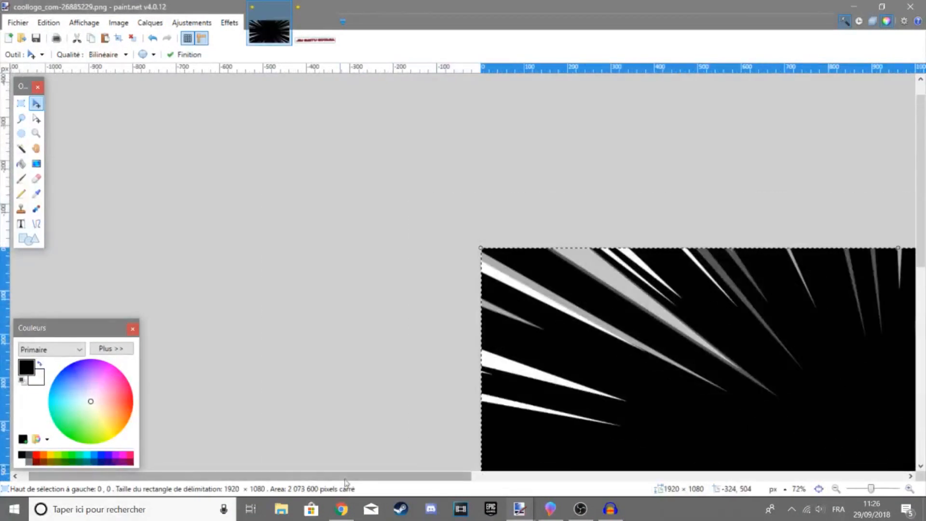
scroll(437, 372, down, 2)
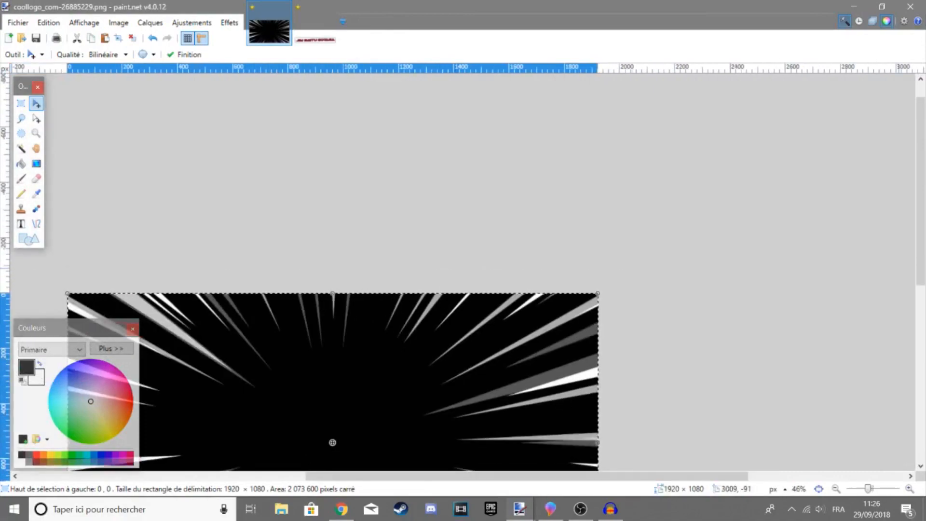
drag(920, 208, 920, 303)
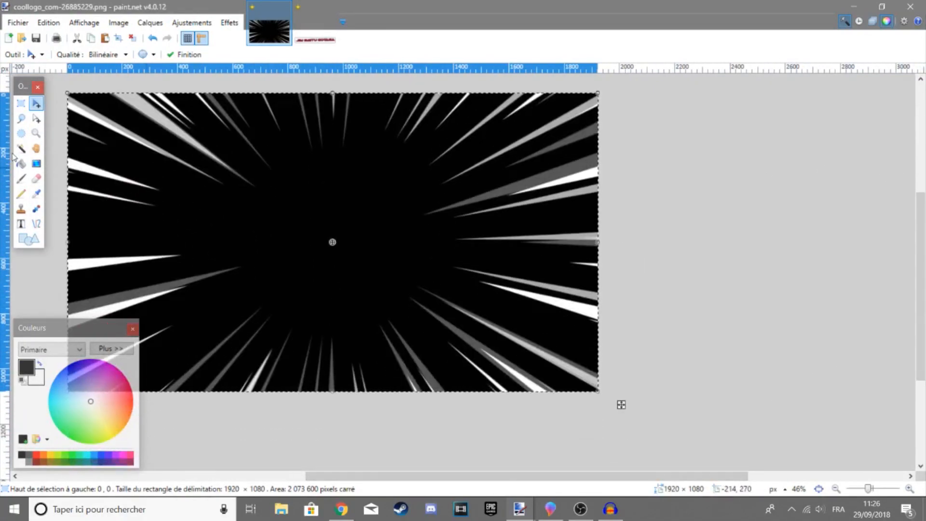
Select the black background of the speed lines with the Magic Wand at 50% tolerance and remove it.
click(21, 149)
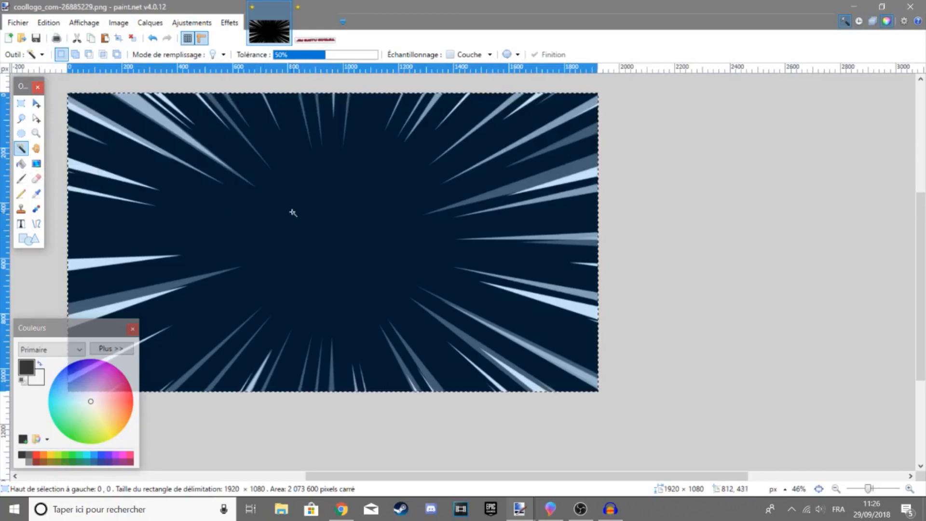
click(293, 213)
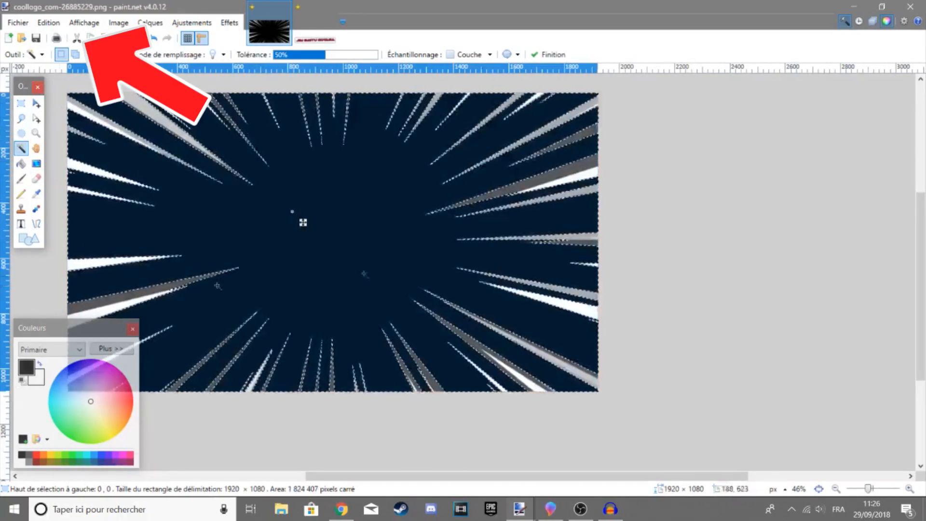
key(Delete)
click(36, 103)
mouse_move(146, 126)
mouse_down()
mouse_move(182, 143)
mouse_move(134, 142)
mouse_move(147, 149)
mouse_up()
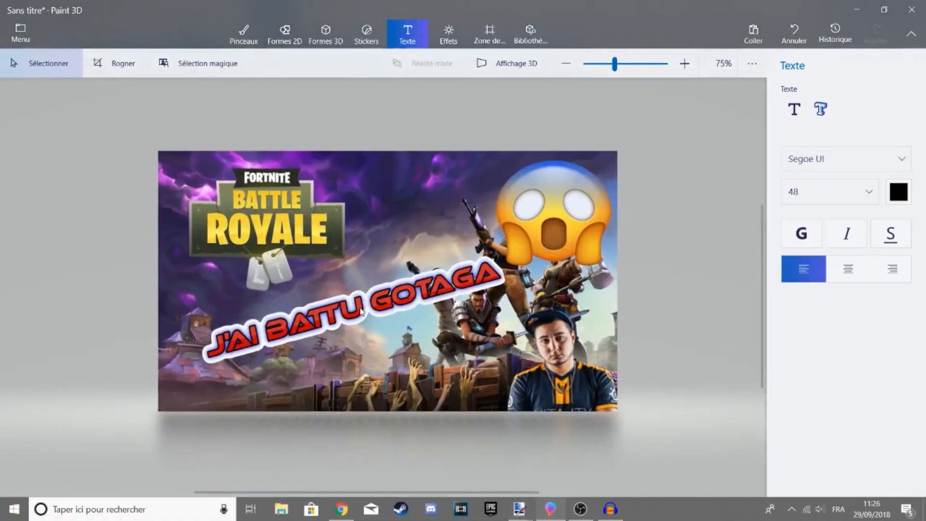
Paste the cut-out speed lines into the Paint 3D thumbnail and shrink them to about 1265 × 725 px over the artwork.
key(ctrl+v)
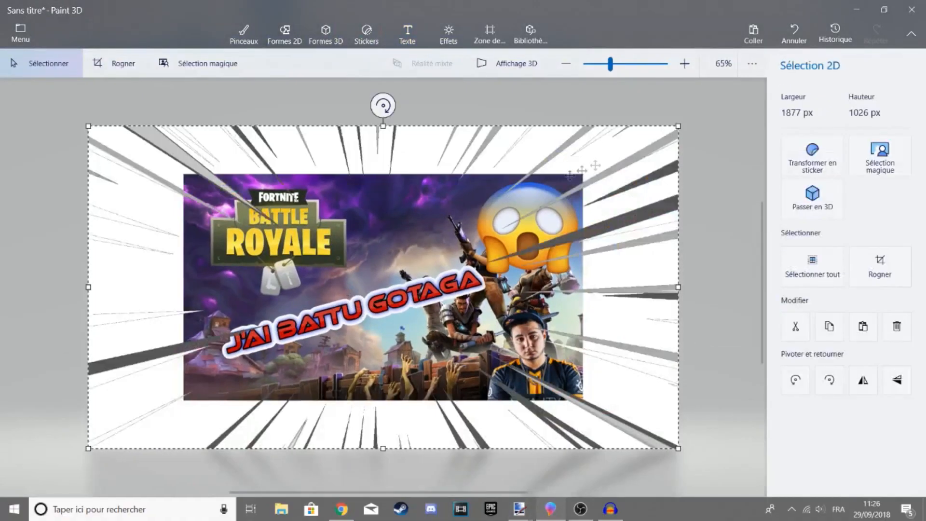
drag(678, 126, 582, 170)
drag(89, 448, 188, 400)
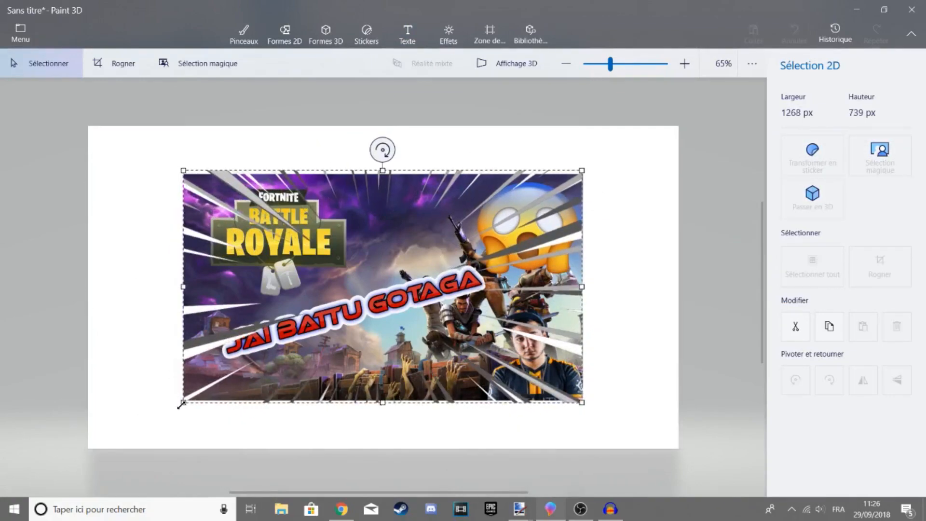
scroll(391, 111, up, 1)
scroll(390, 106, down, 1)
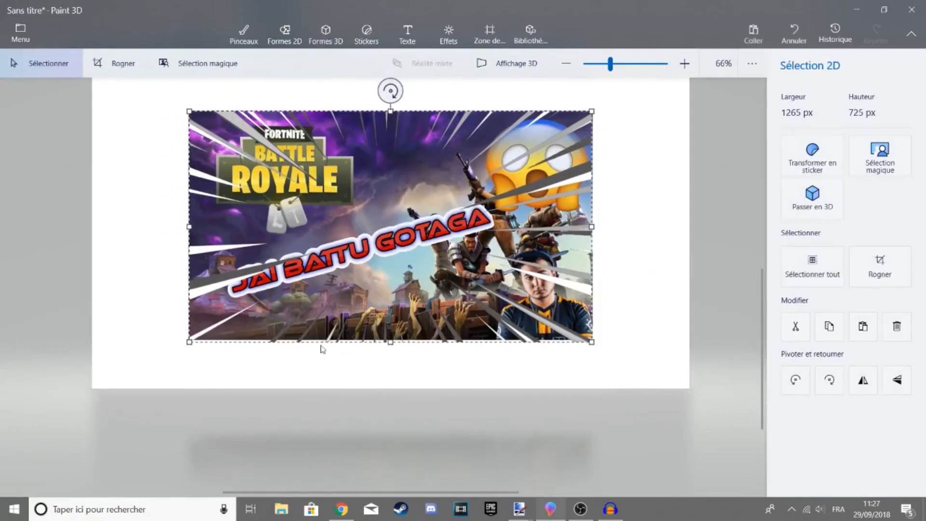
Crop the canvas to the artwork at about 1266 × 715 px, removing the white margins.
click(407, 34)
drag(690, 225, 594, 227)
drag(98, 228, 196, 228)
drag(689, 226, 592, 226)
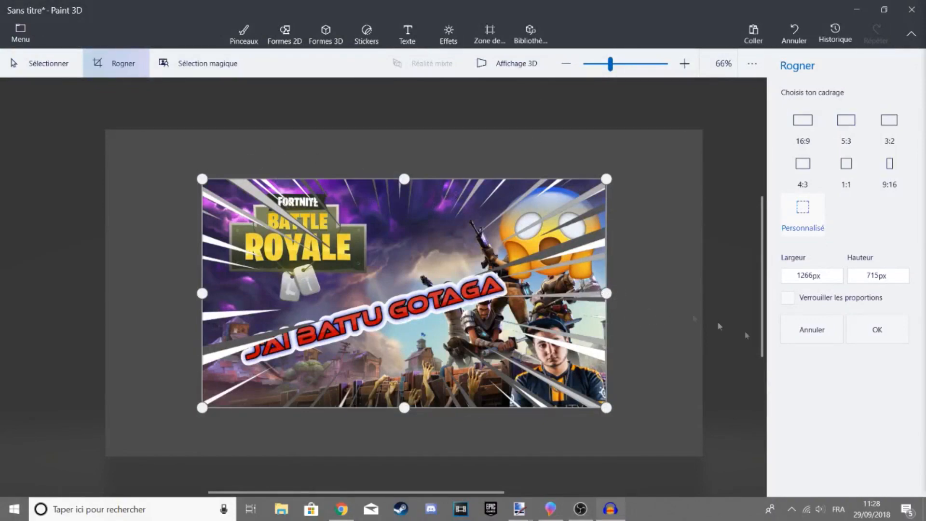
click(876, 330)
Save the thumbnail to the Desktop as a 2D PNG image named "Miniature Vidéo TUTO".
click(20, 33)
click(97, 185)
click(253, 175)
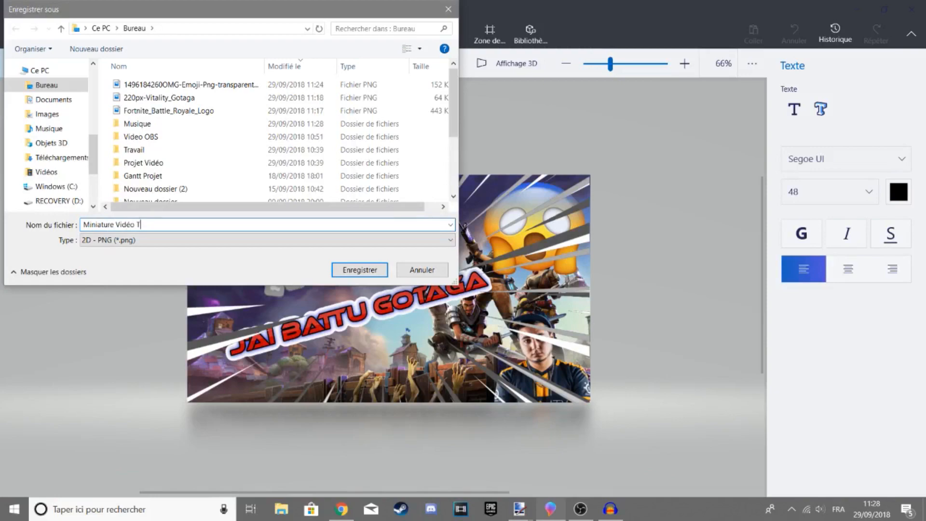
key(Return)
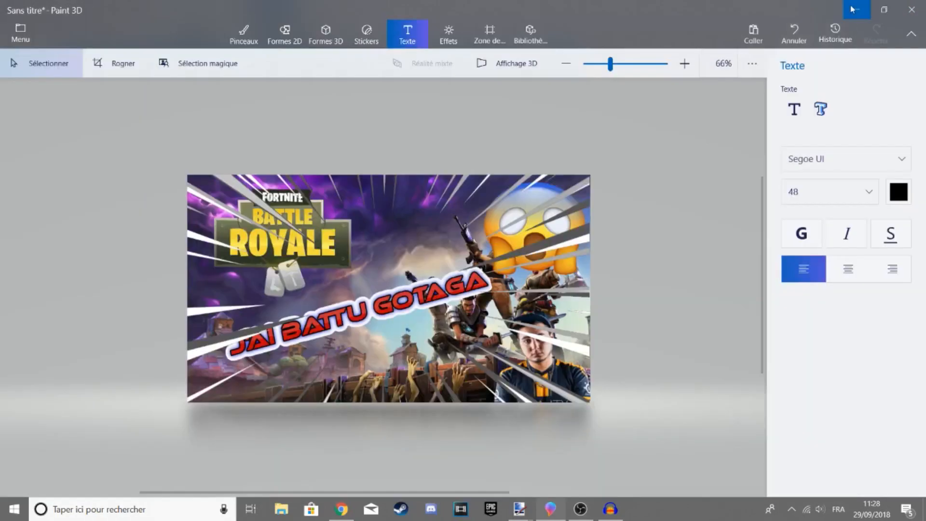
Close paint.net, discarding its open images, and return to Paint 3D.
key(alt+Tab)
click(910, 6)
click(407, 309)
click(853, 7)
click(520, 509)
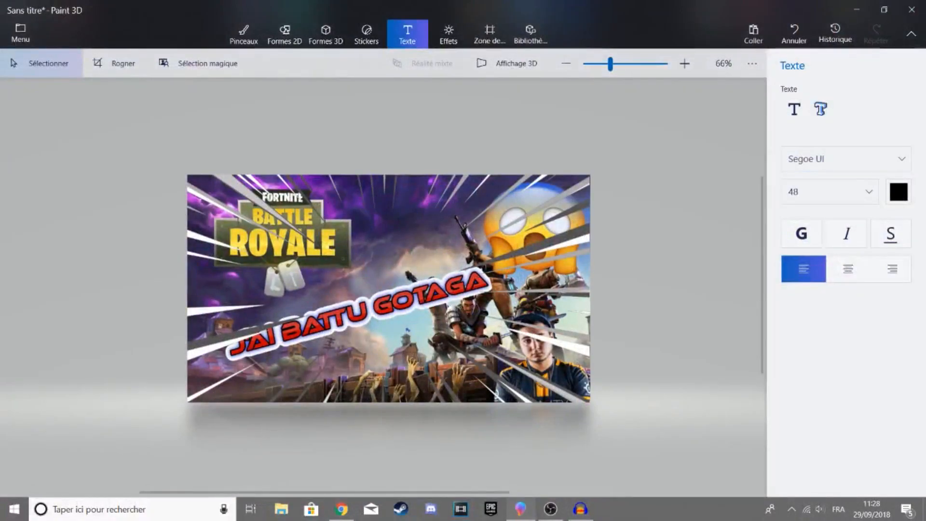
Close Paint 3D and open the saved "Miniature Vidéo TUTO" image in paint.net.
click(911, 9)
click(405, 277)
text(TUT)
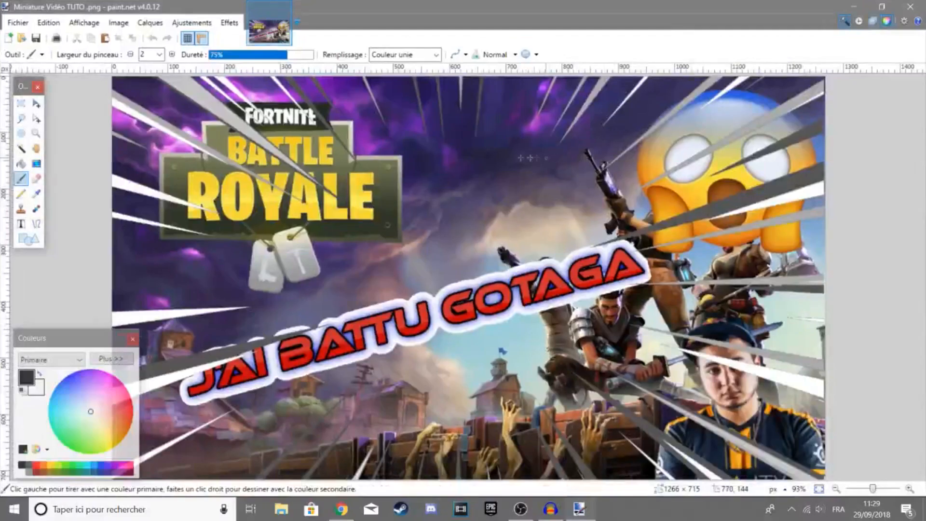
Apply a zoom blur to the thumbnail with a zoom value of 15, centred at 0.08, -0.02.
scroll(465, 159, down, 3)
scroll(441, 185, up, 1)
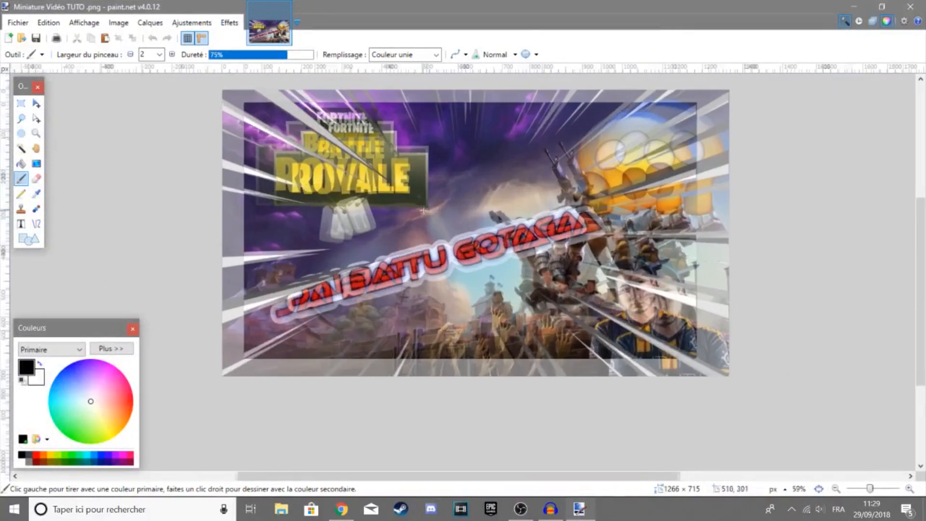
scroll(429, 243, down, 1)
scroll(428, 242, up, 2)
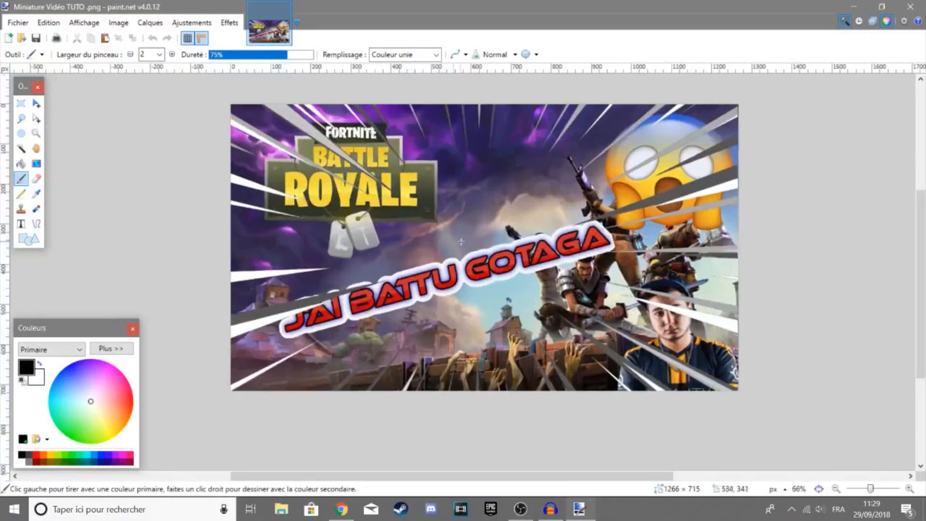
scroll(463, 242, down, 1)
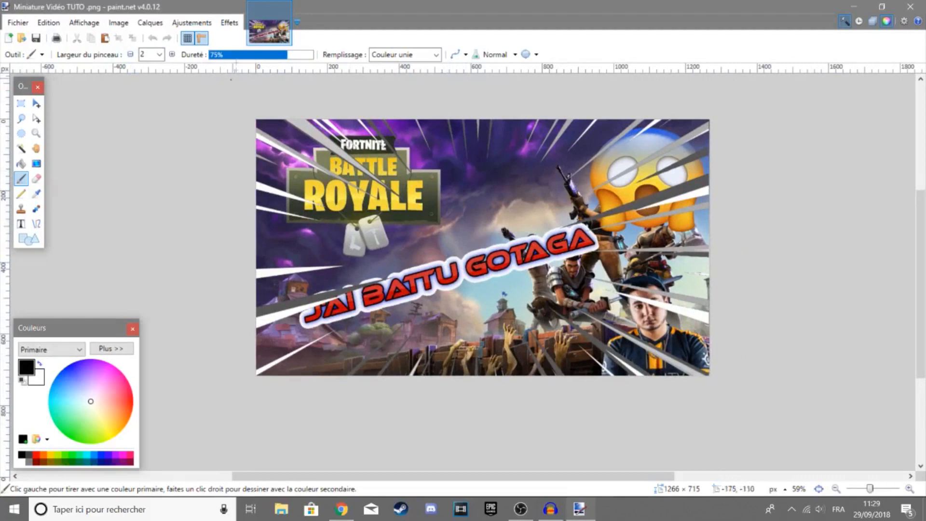
click(228, 24)
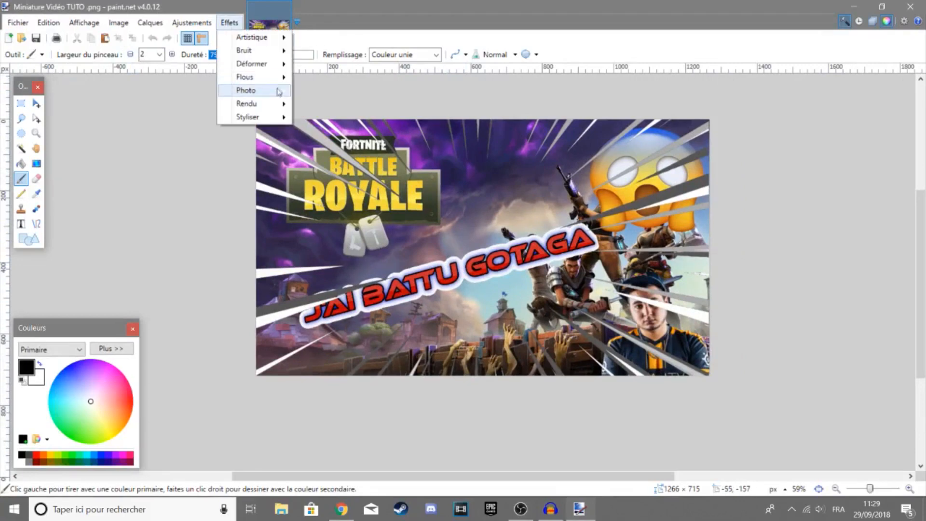
mouse_move(279, 80)
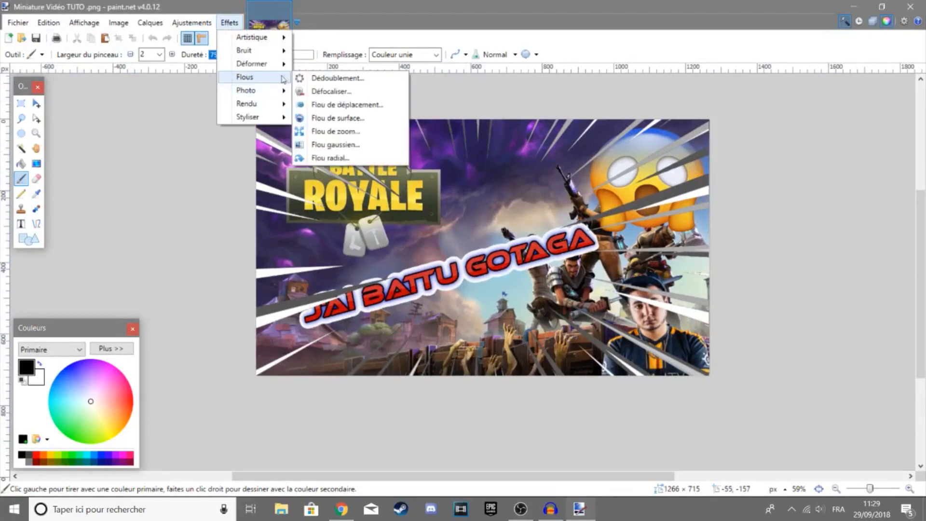
click(335, 131)
drag(485, 180, 139, 130)
drag(65, 170, 111, 172)
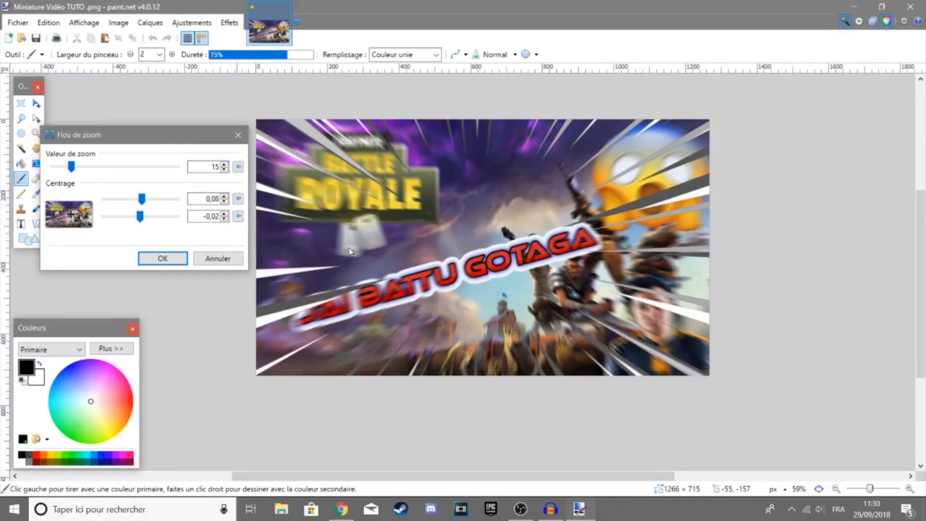
click(164, 258)
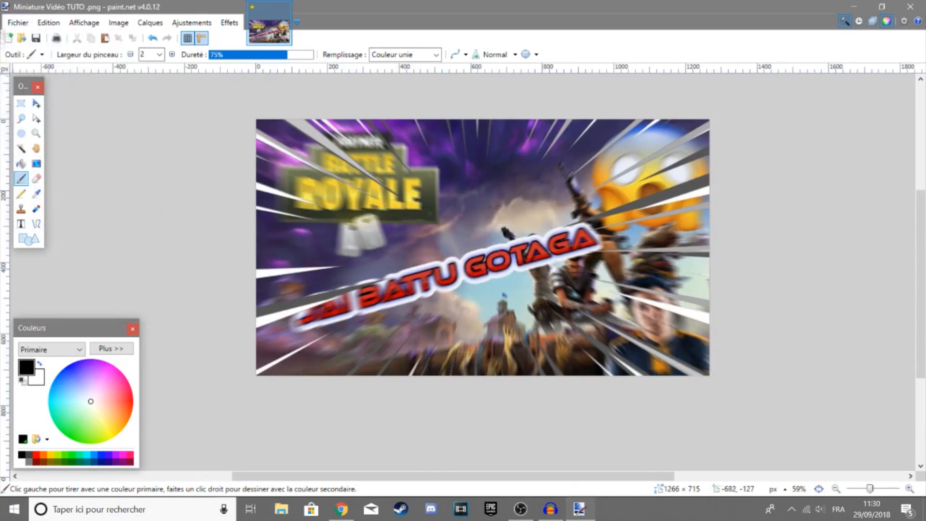
Save the blurred thumbnail as a PNG, replacing the existing "Miniature Vidéo TUTO" file on the Desktop.
click(18, 23)
click(44, 119)
click(125, 243)
click(124, 243)
click(358, 269)
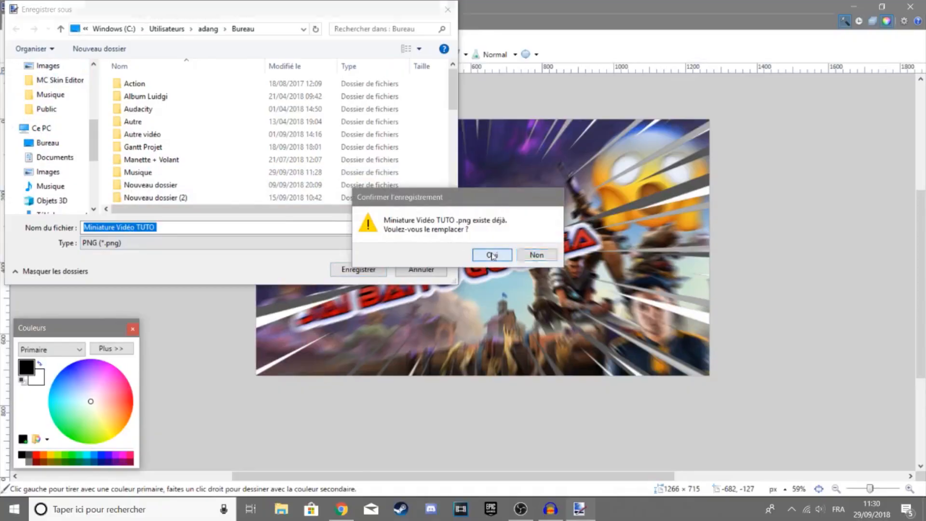
click(492, 255)
key(Return)
Switch to the browser showing the YouTube channel's home page.
key(alt+Tab)
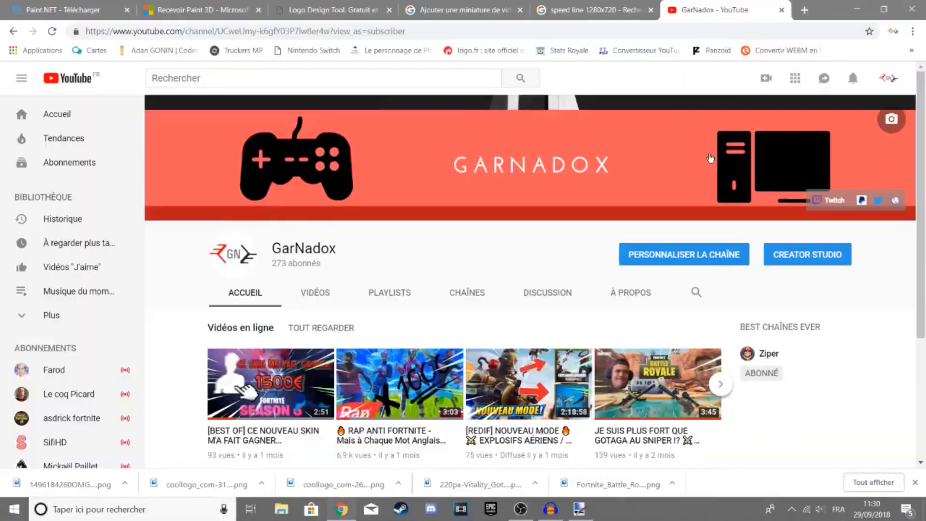